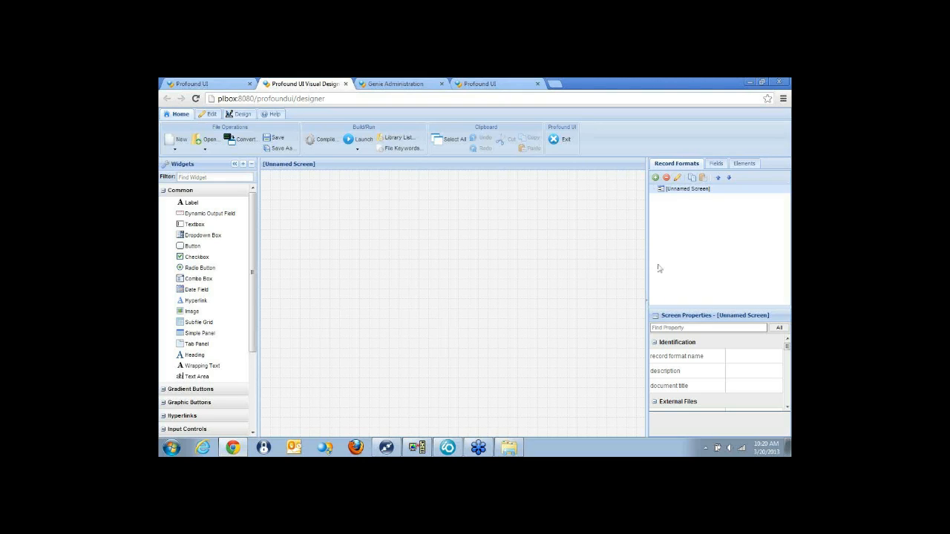
Enlarge the properties area and place a button and a subfile grid on the blank unnamed screen.
drag(685, 305, 684, 224)
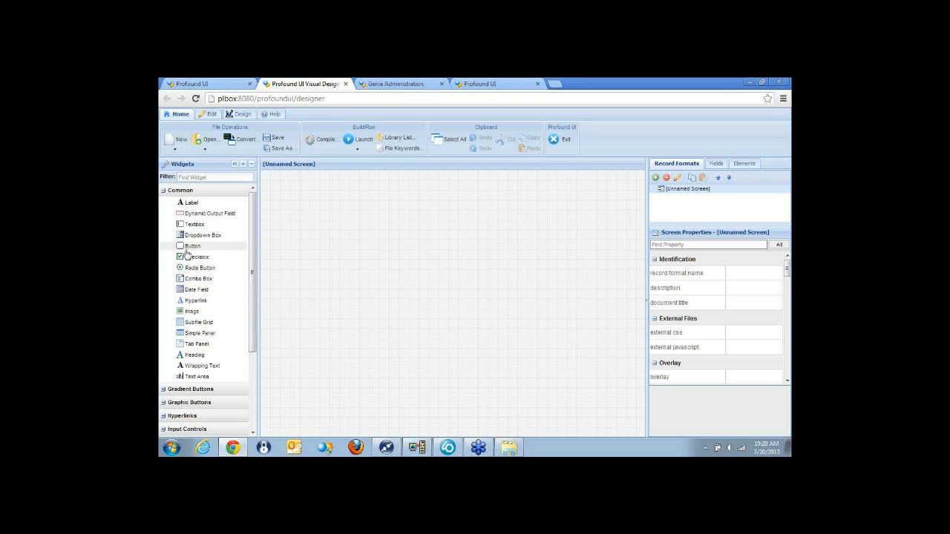
drag(189, 248, 304, 193)
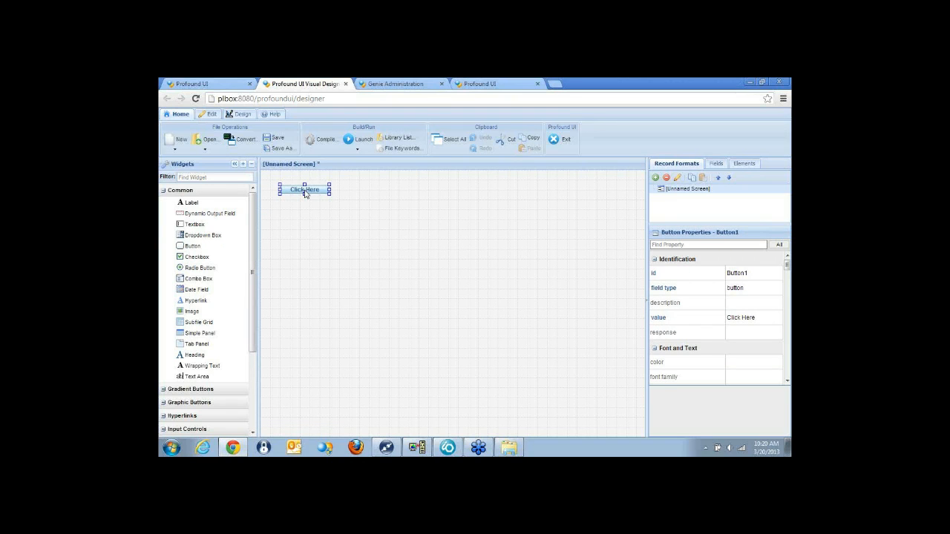
drag(223, 322, 385, 254)
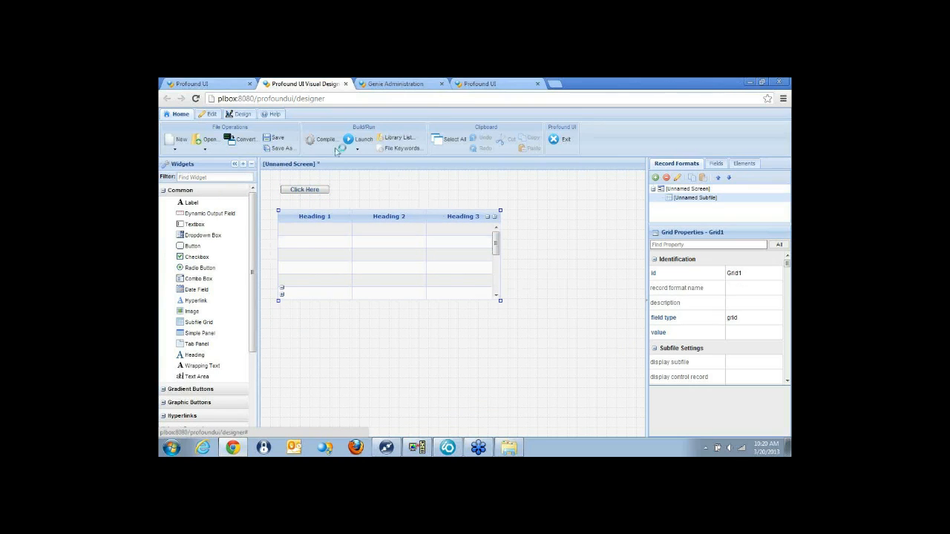
Start a green-screen display file conversion and choose member INQ01D from source file QDDSSRC in library DEMOLIB.
click(245, 146)
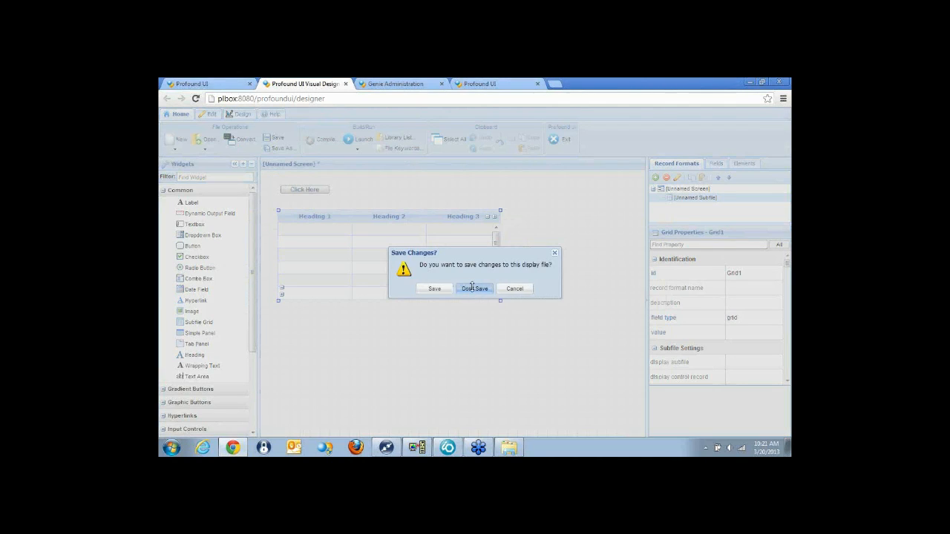
click(474, 288)
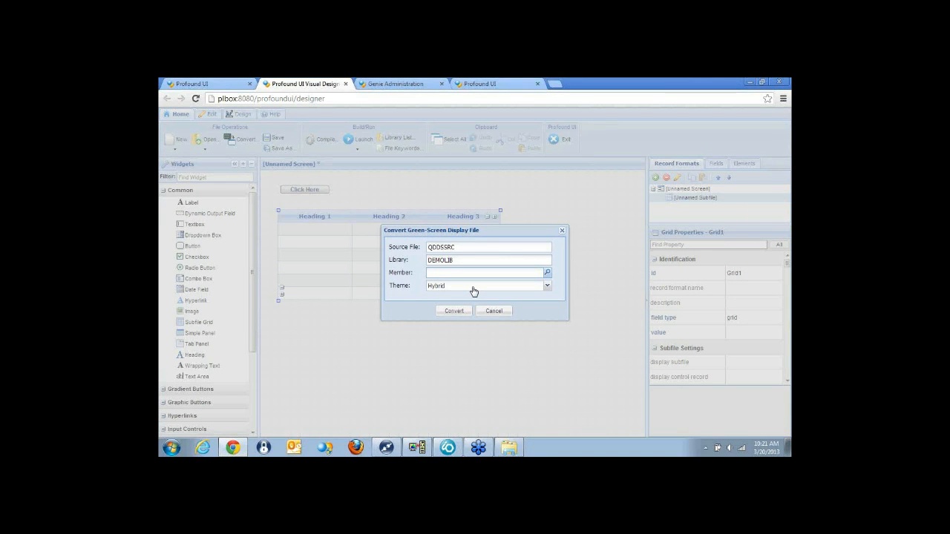
click(548, 273)
click(313, 204)
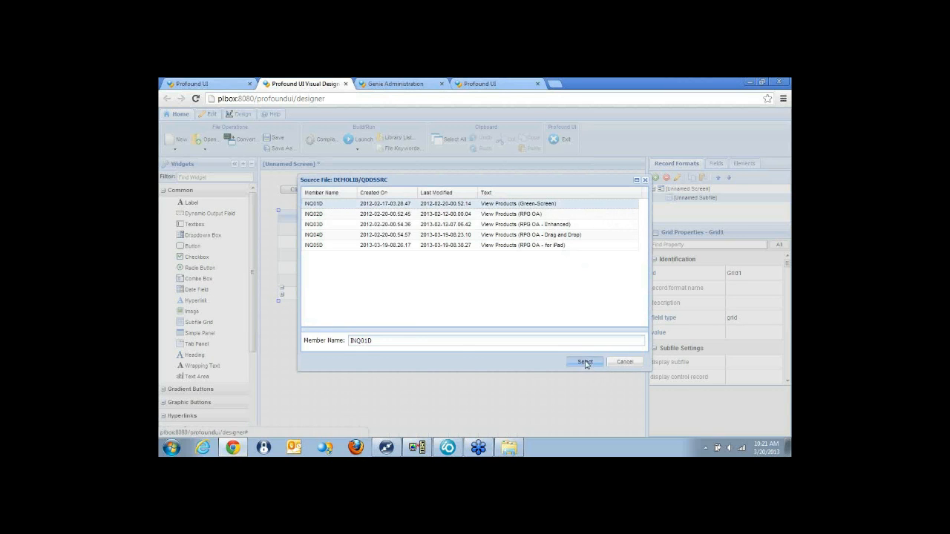
click(585, 362)
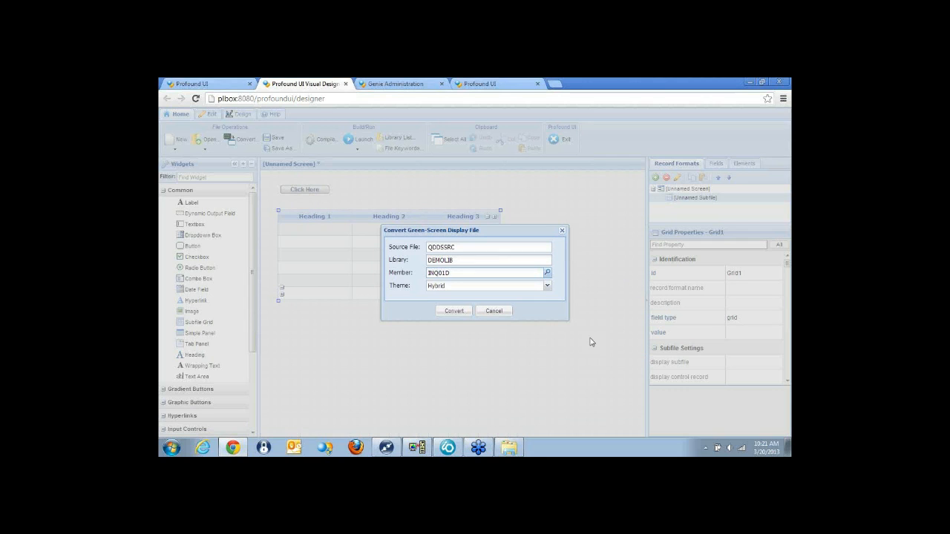
Convert the display file with the Hybrid theme, review the conversion details and dismiss the results.
click(548, 290)
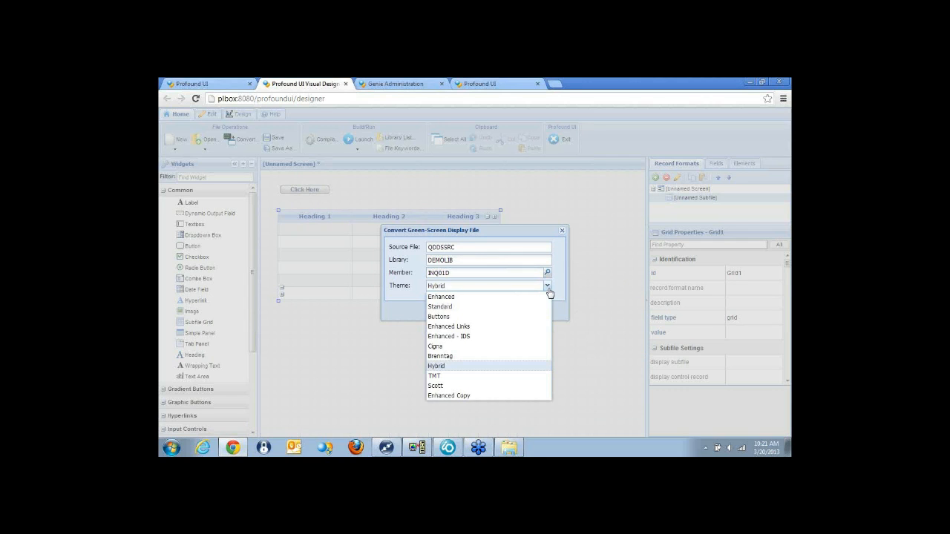
click(549, 290)
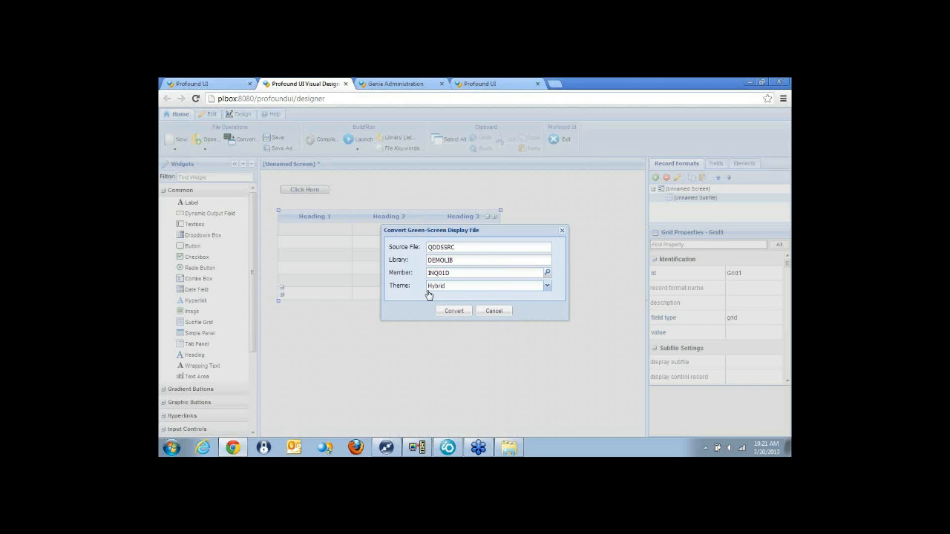
click(451, 315)
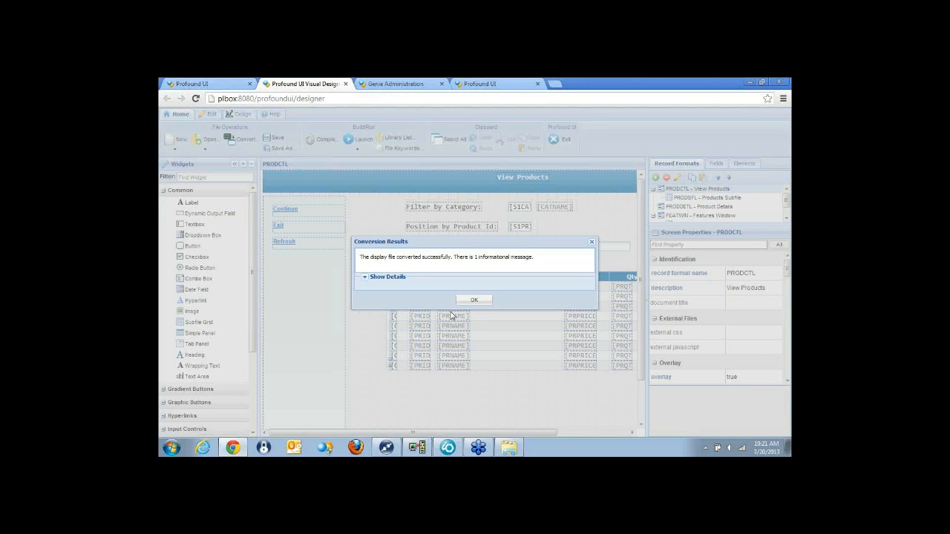
click(367, 281)
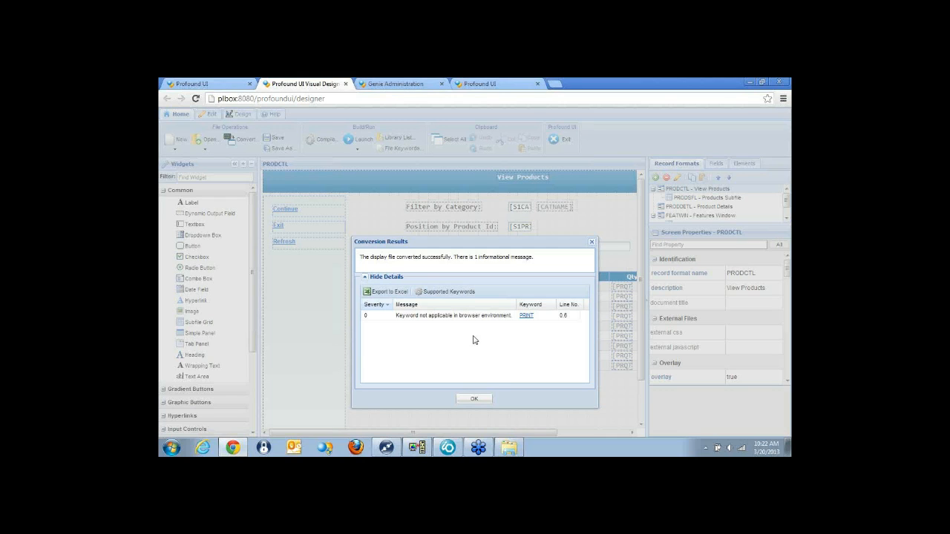
click(475, 400)
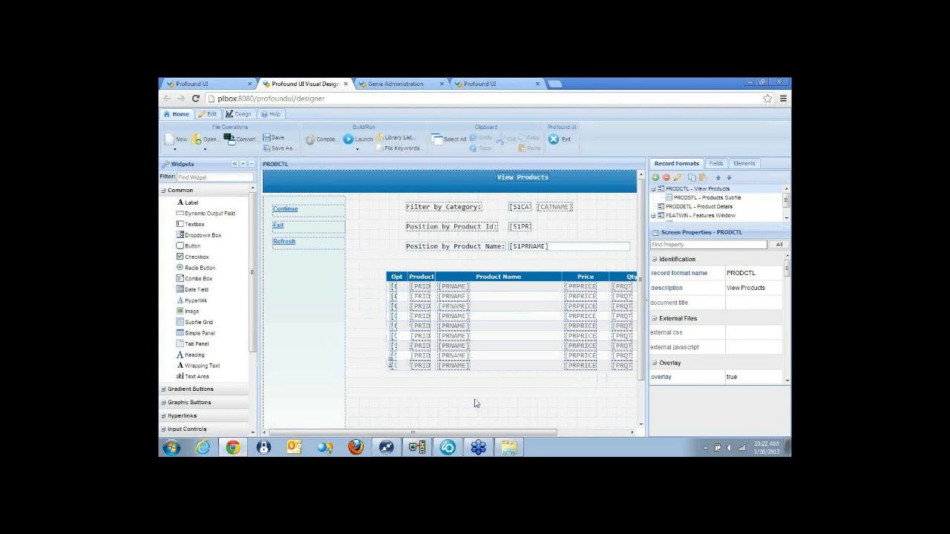
Move the products subfile grid slightly to the left and look through its subfile settings.
click(526, 291)
drag(526, 291, 505, 291)
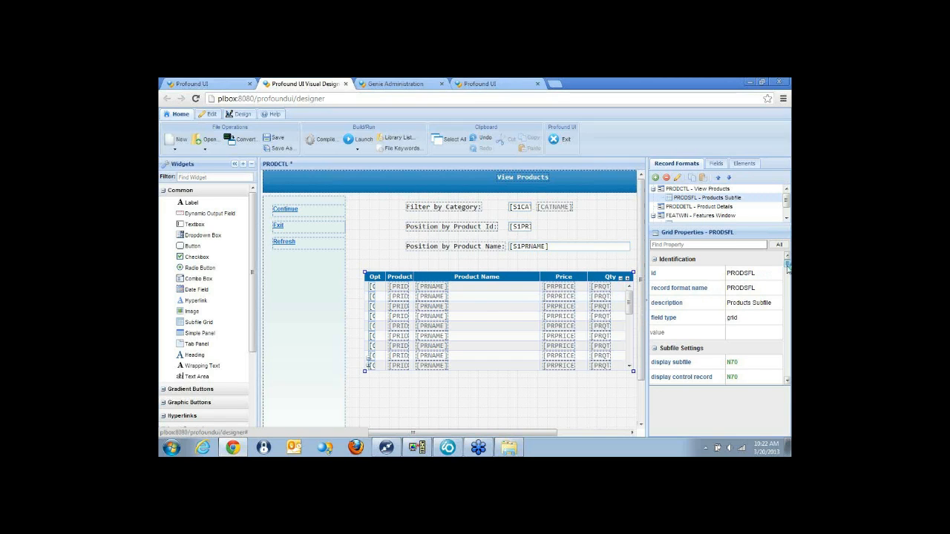
scroll(771, 274, down, 2)
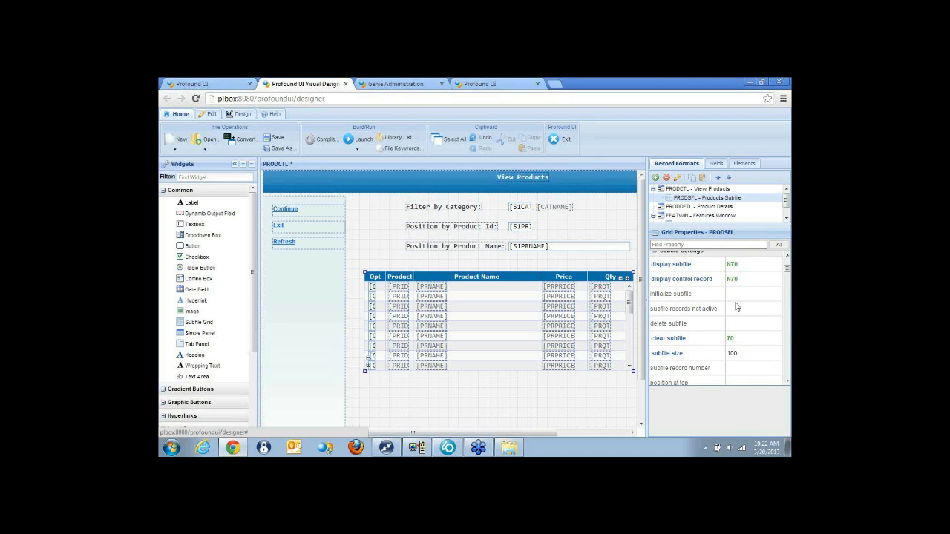
Inspect the Exit hyperlink's properties and the CATNAME output field's program field binding, leaving the binding unchanged.
click(290, 230)
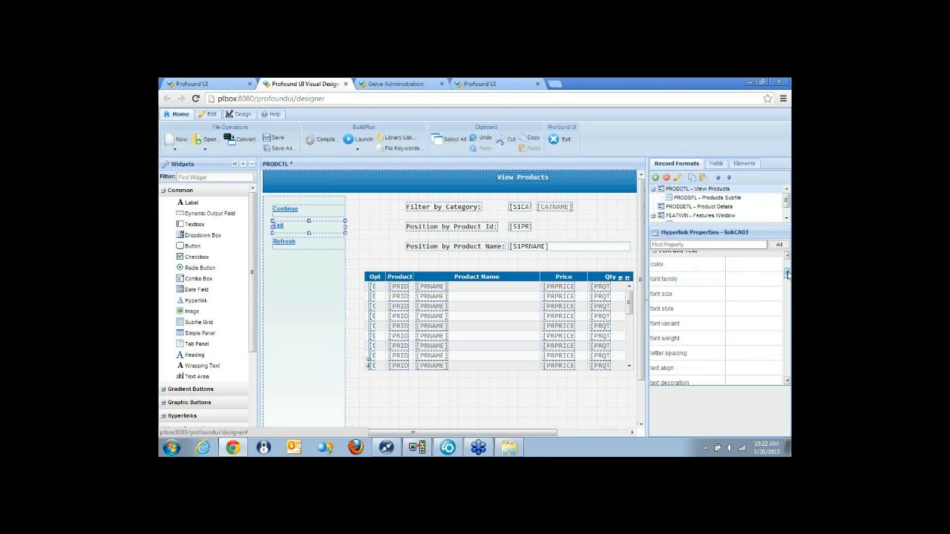
drag(787, 274, 788, 264)
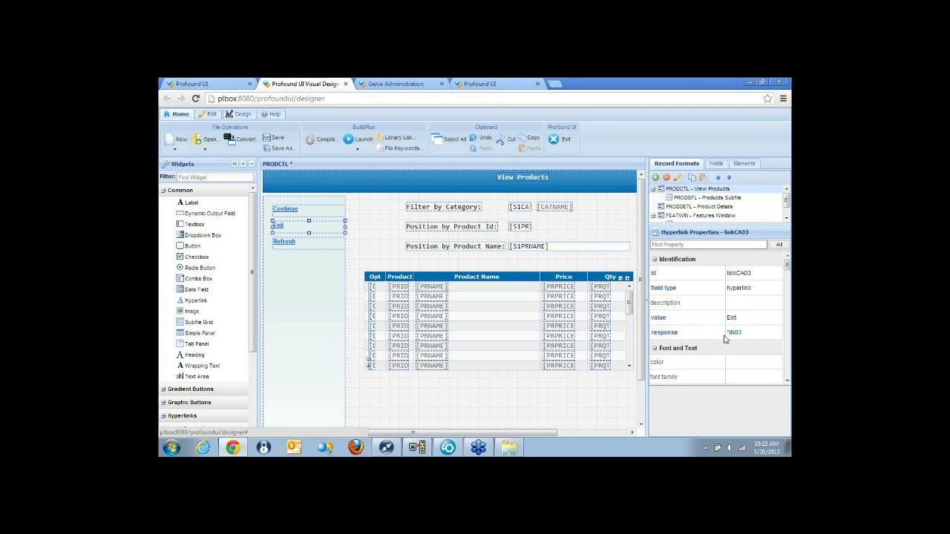
click(556, 210)
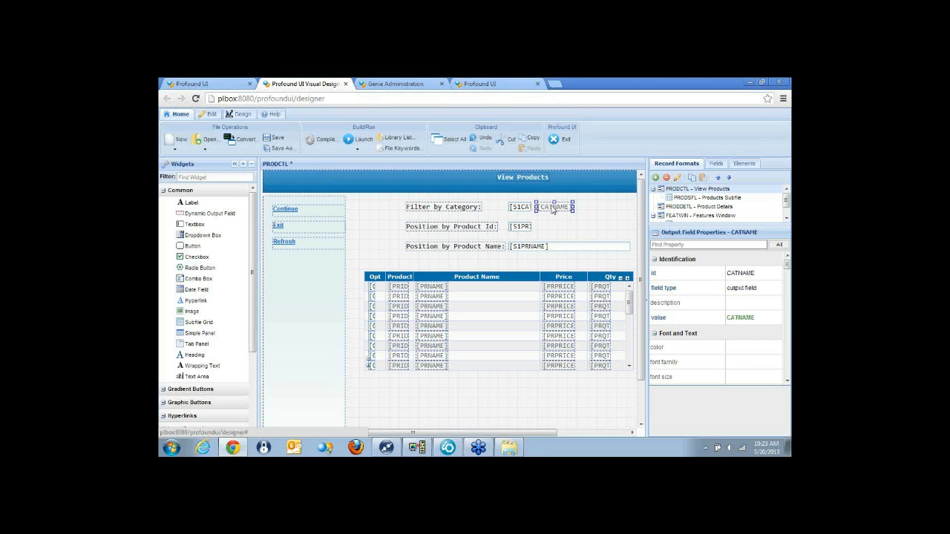
click(692, 321)
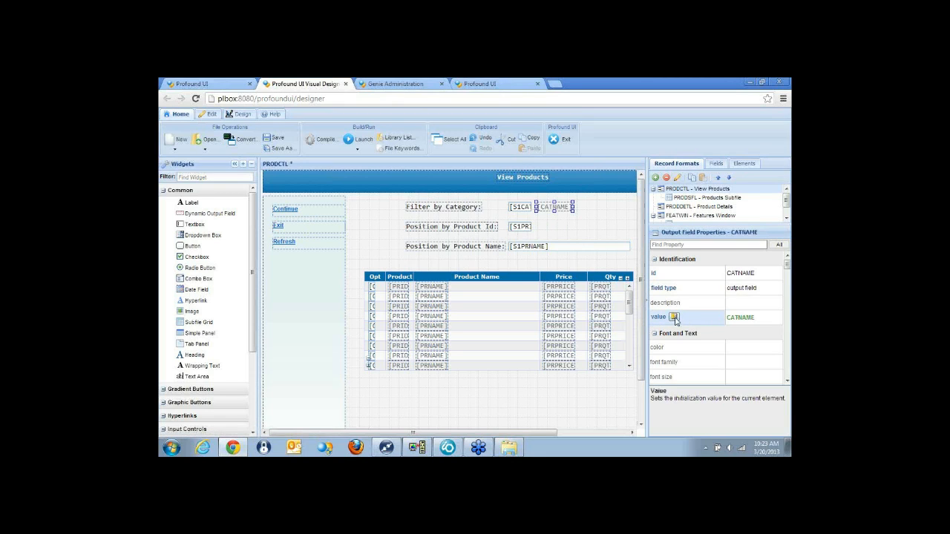
click(676, 322)
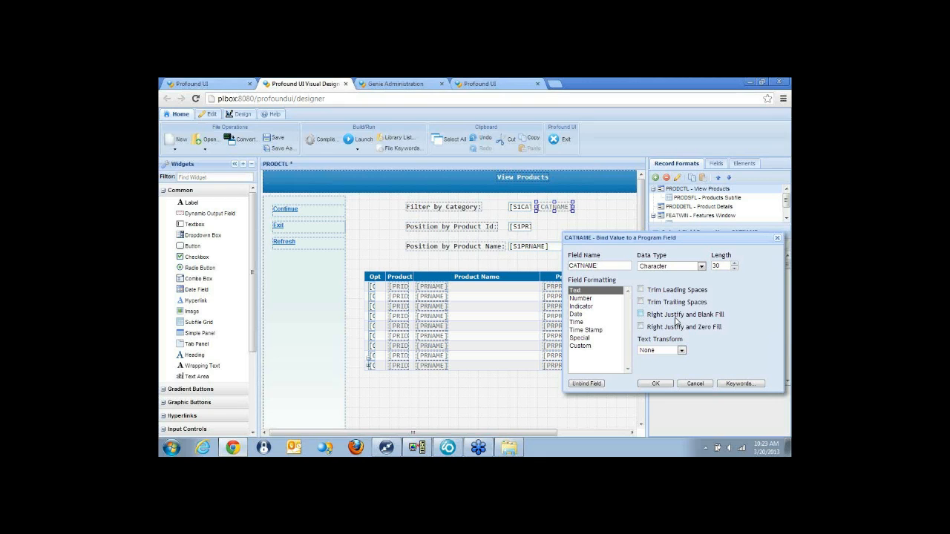
click(701, 385)
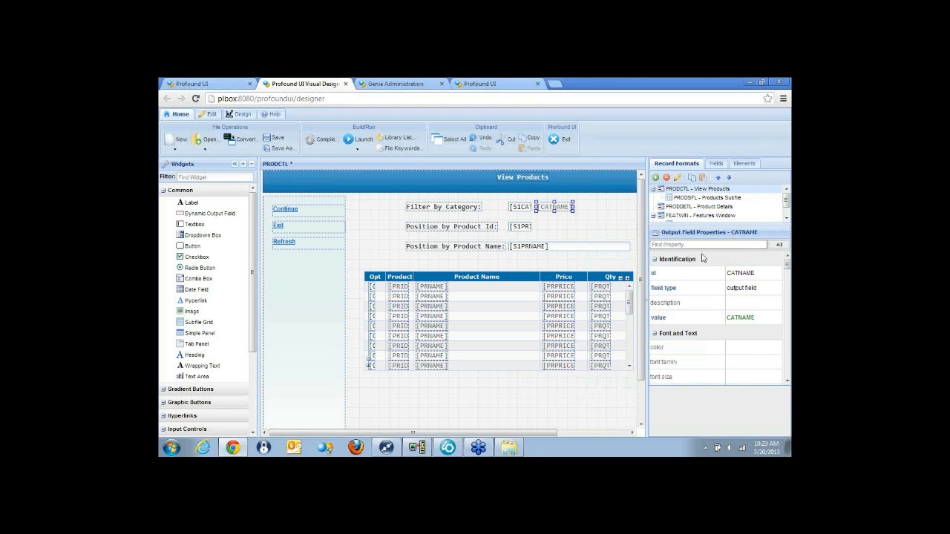
View the Product Details and Features Window record formats, and open the Save As options for the display file.
click(678, 207)
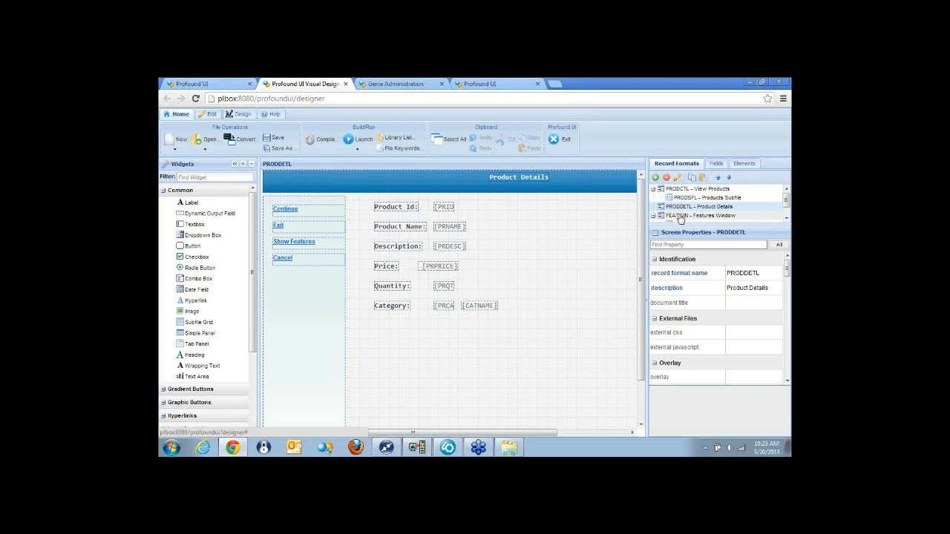
click(680, 216)
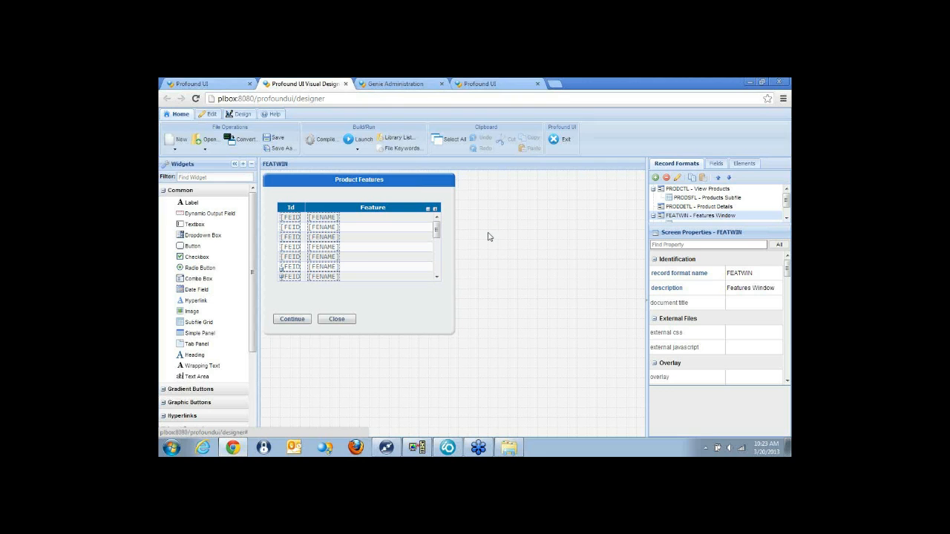
click(277, 147)
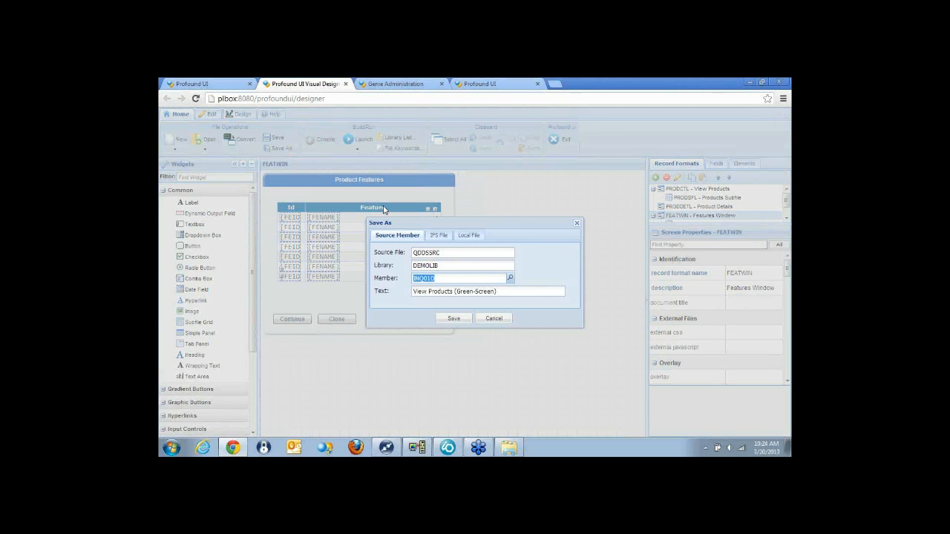
Switch to Rational Developer for i and compare the file specifications in INQ01R.RPGLE and INQ02R.RPGLE.
click(447, 449)
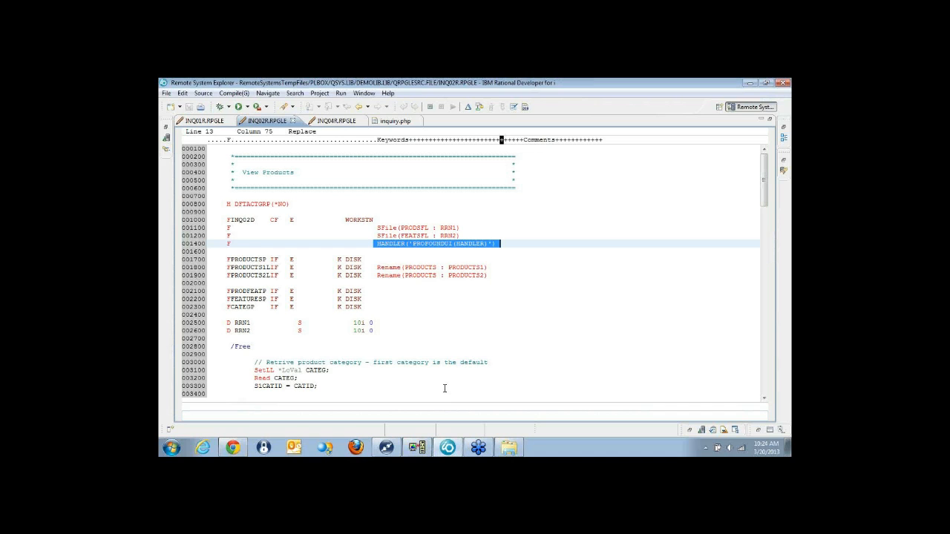
click(201, 122)
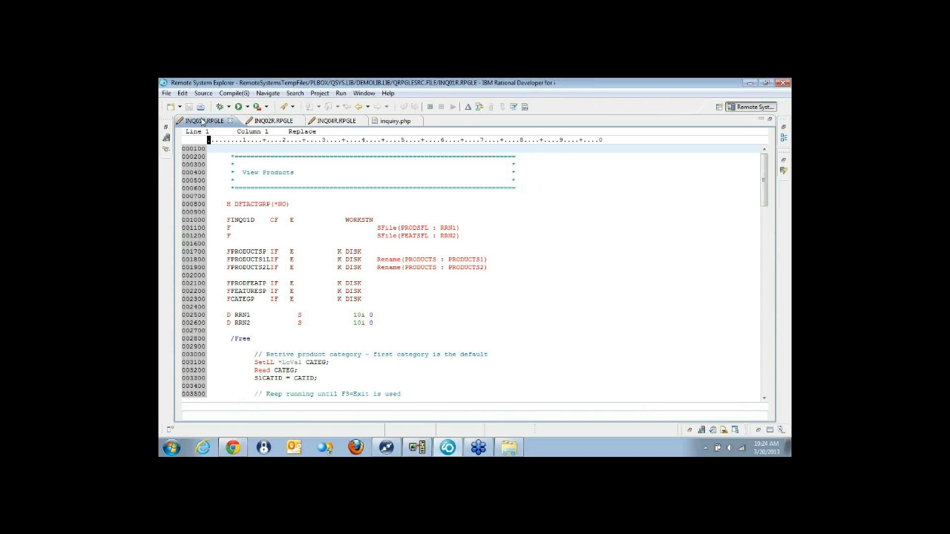
click(275, 122)
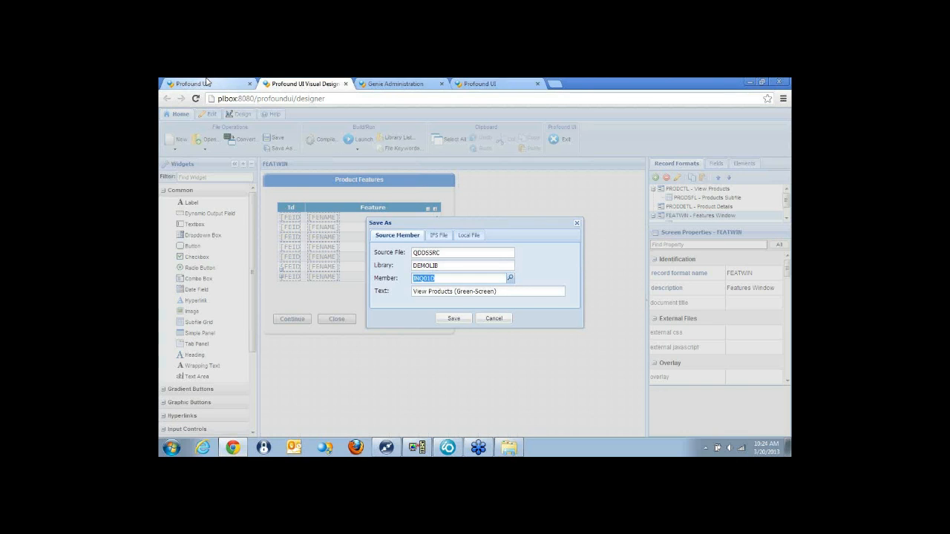
Switch to the browser's Genie session, exit the green-screen product details and launch View Products and Features (Converted to RPG OA).
click(207, 81)
click(479, 83)
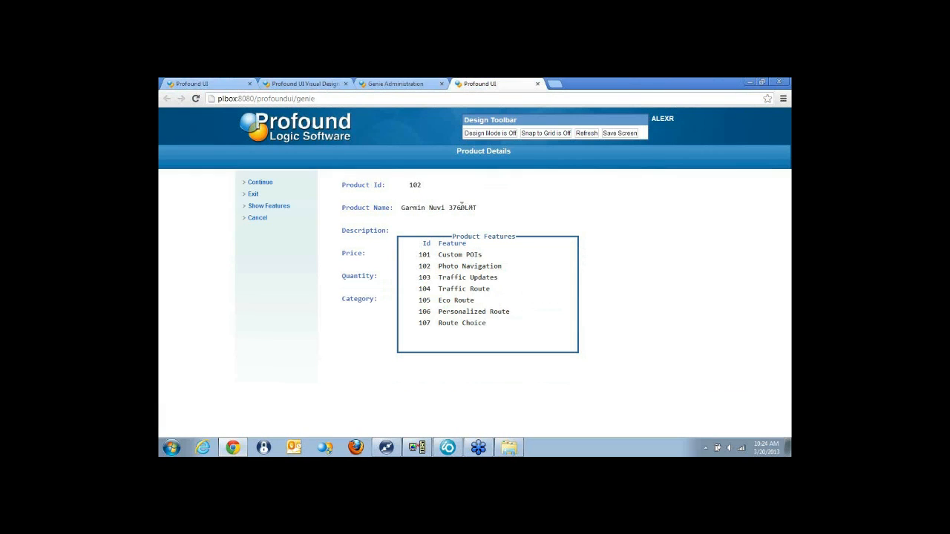
click(257, 219)
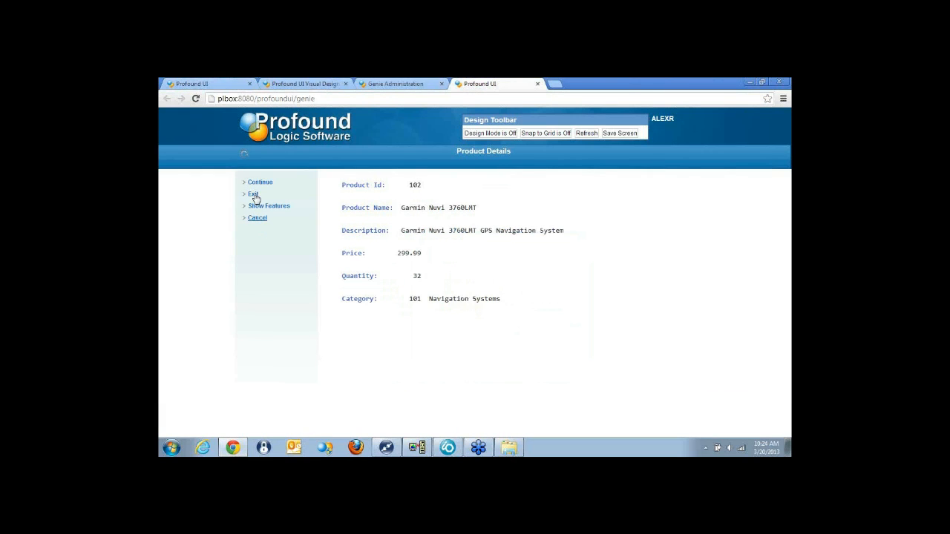
click(253, 195)
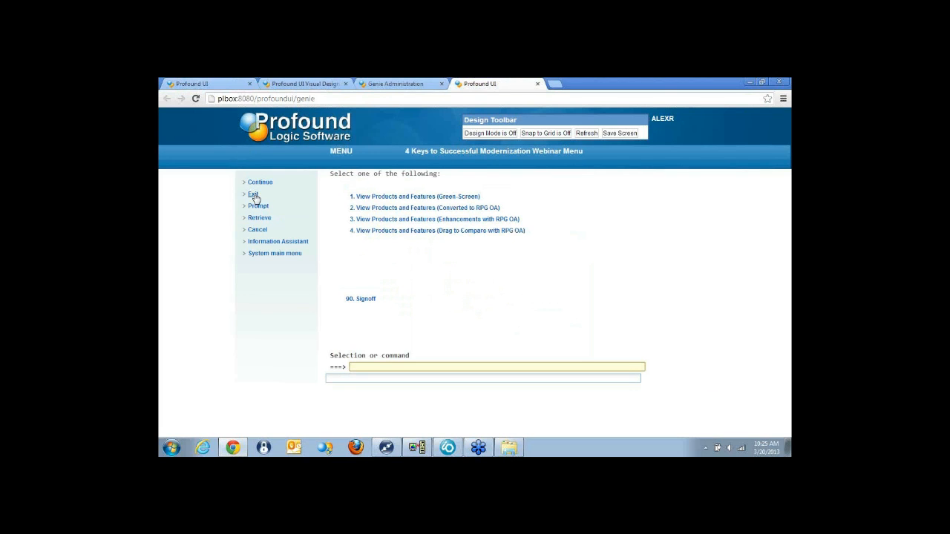
click(431, 210)
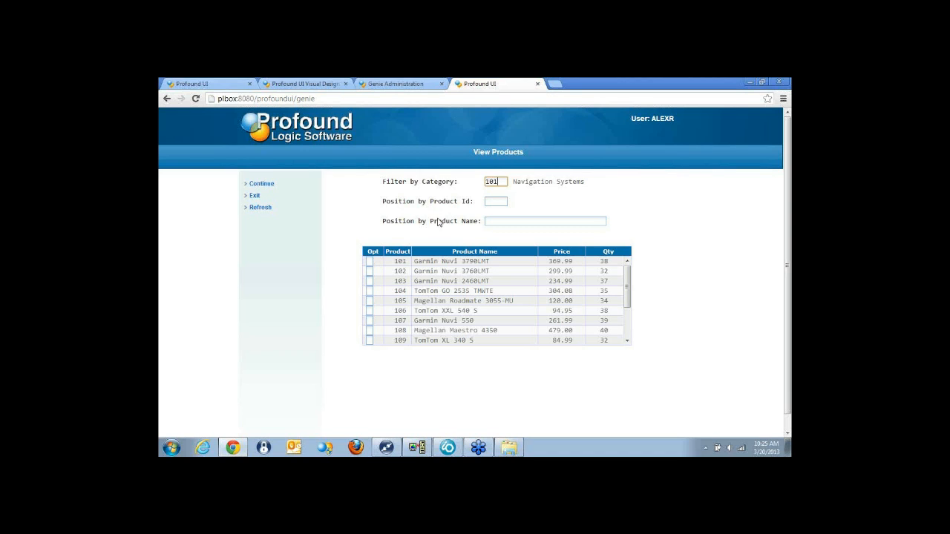
Sort the product list descending by product name and by price, and browse to its last rows.
click(458, 254)
click(458, 254)
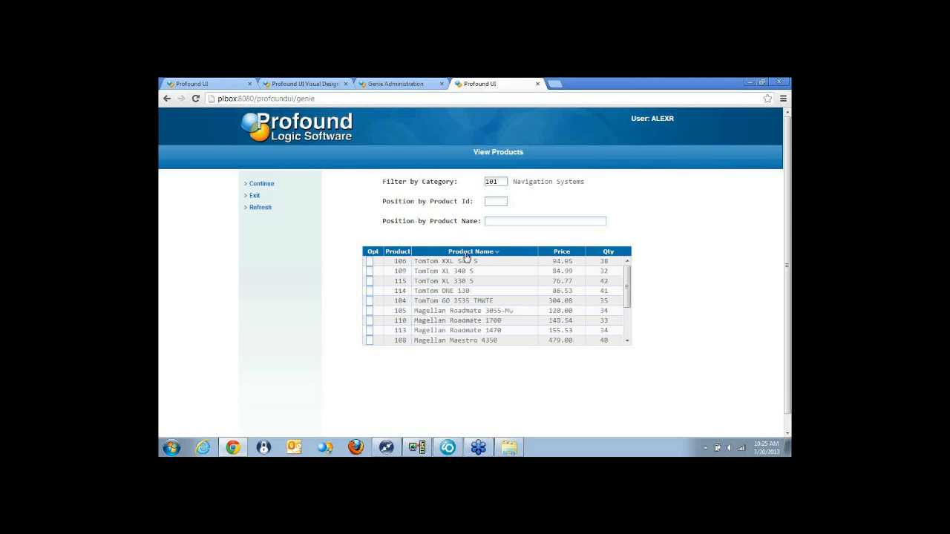
click(556, 254)
click(555, 254)
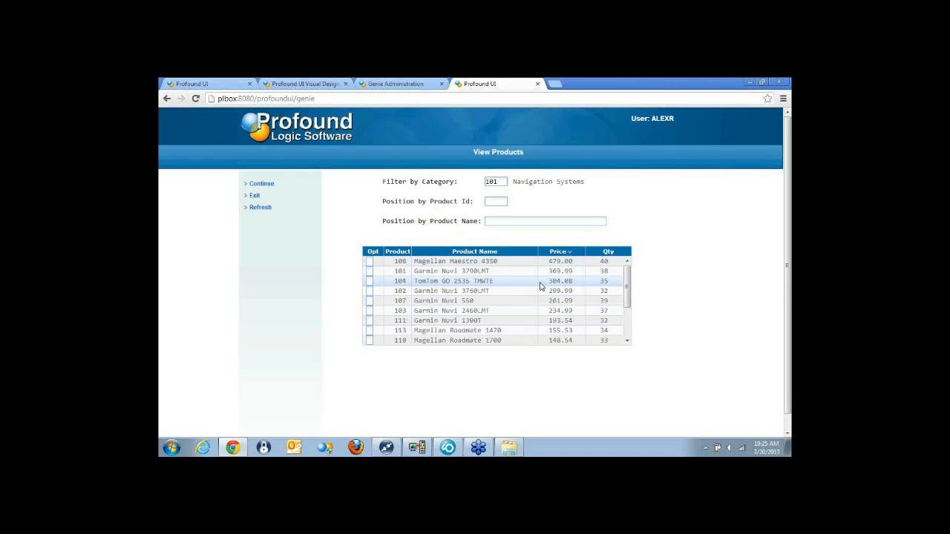
drag(627, 287, 627, 329)
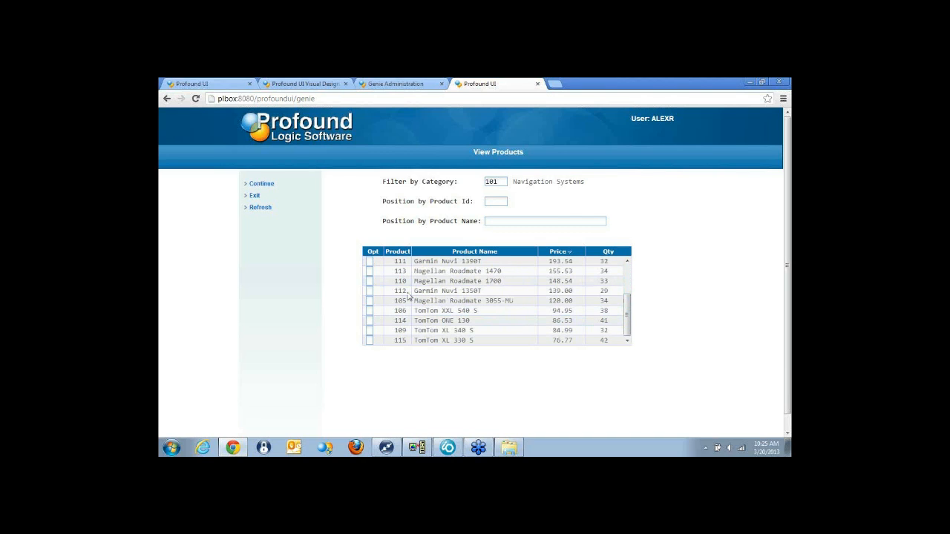
Open product 110's details with option 1, show its features and reposition the Product Features window.
click(369, 280)
text(1)
key(Return)
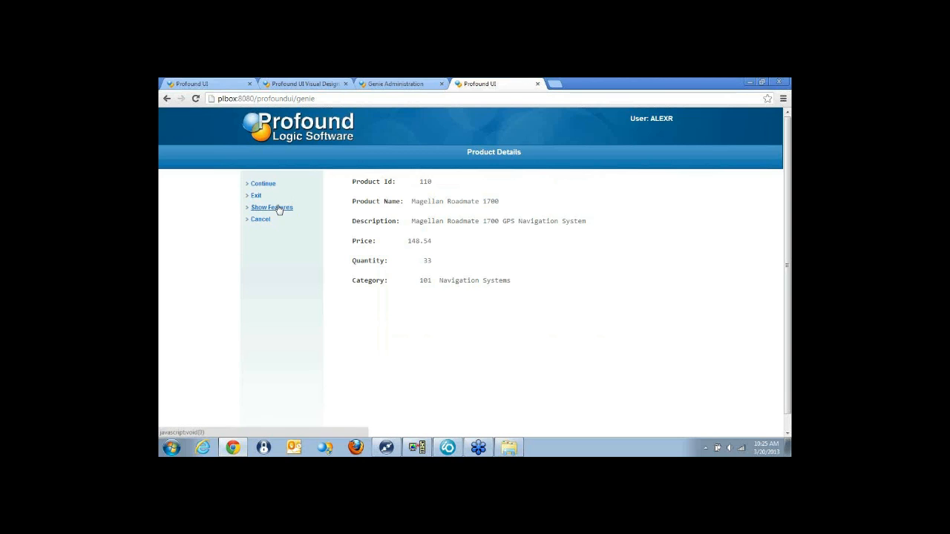
click(279, 210)
drag(496, 227, 513, 204)
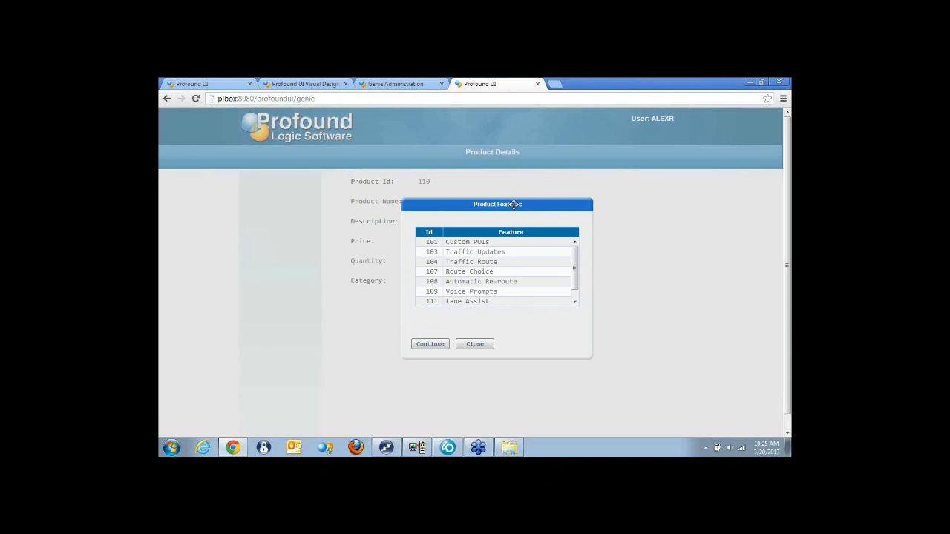
Sort the Product Features list descending by feature and browse through its rows.
click(499, 235)
click(498, 235)
scroll(576, 265, down, 1)
scroll(577, 262, up, 1)
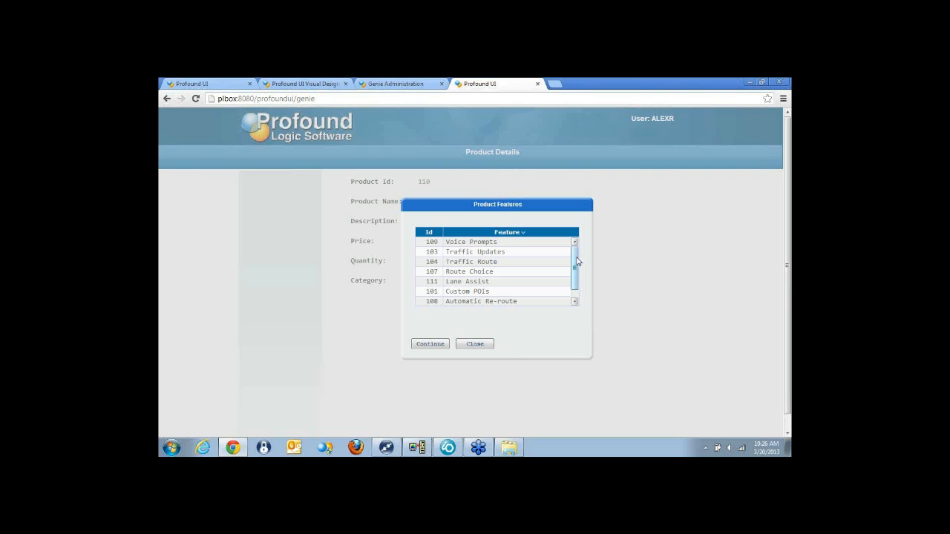
Switch to the Visual Designer, cancel the pending Save As, and shift the products grid on the PRODCTL screen slightly left.
click(293, 83)
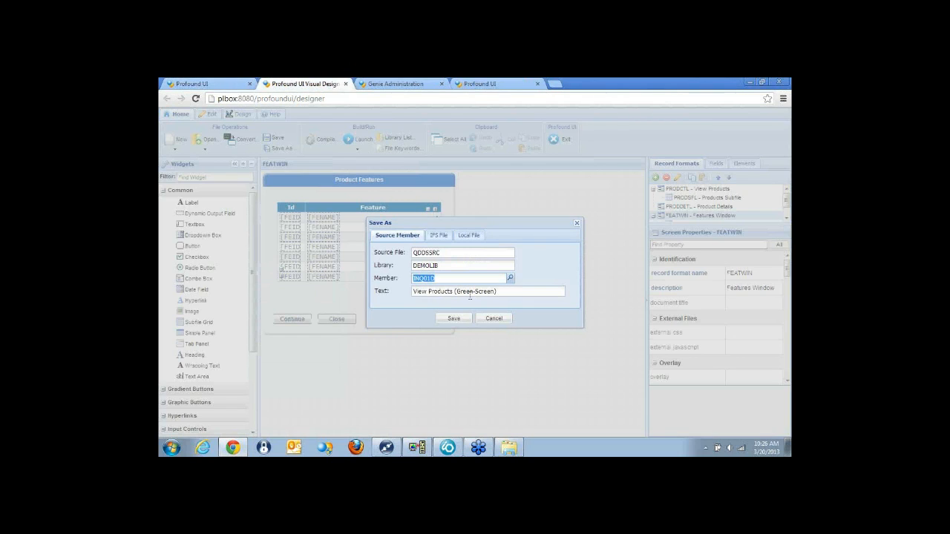
click(501, 322)
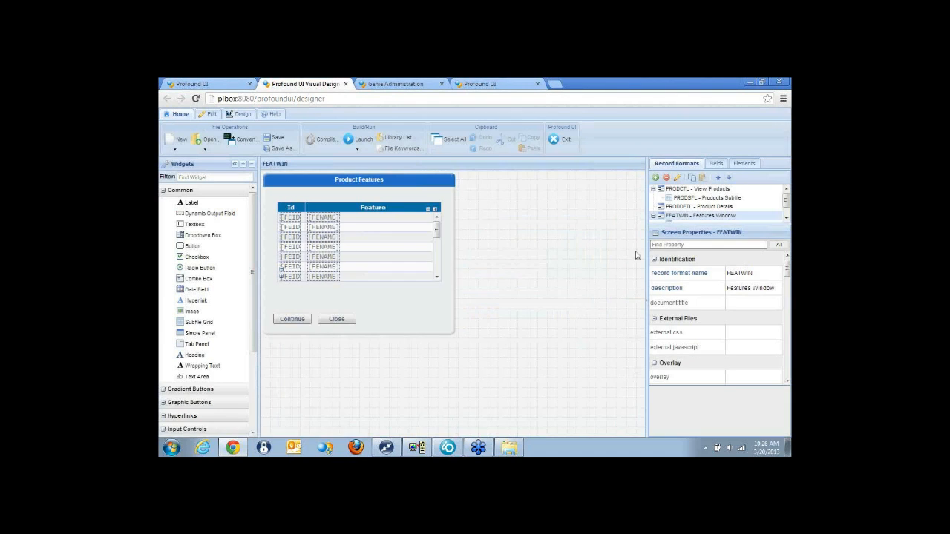
click(692, 190)
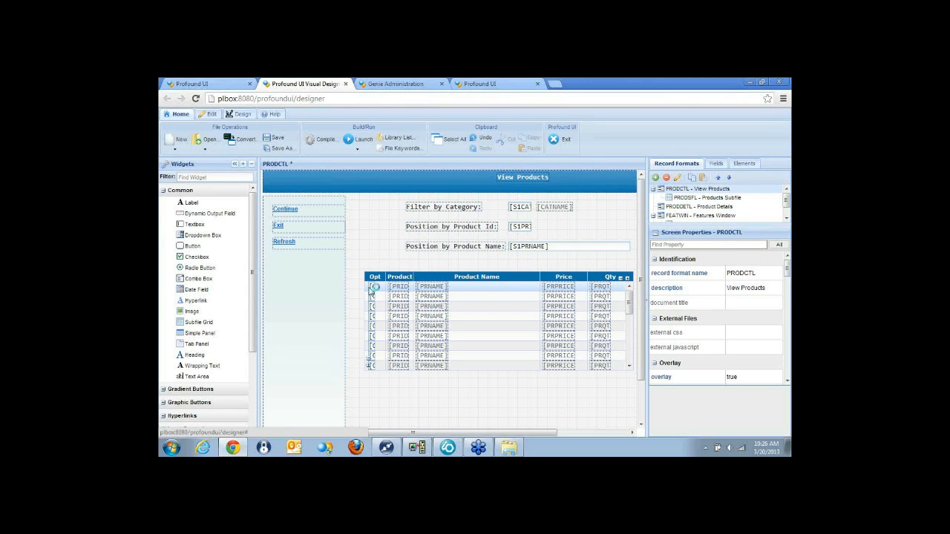
drag(496, 290, 485, 291)
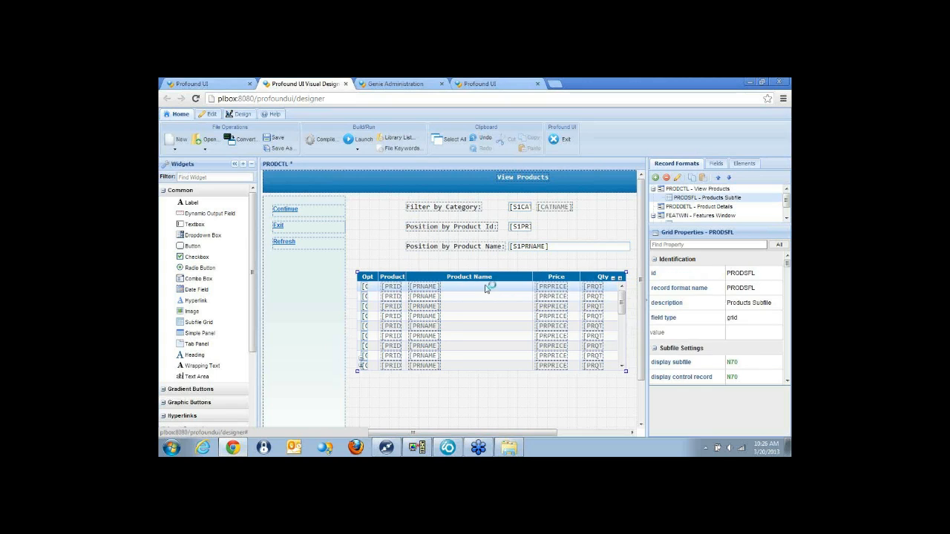
Set the row selection property of the PRODSFL products grid to single.
click(705, 245)
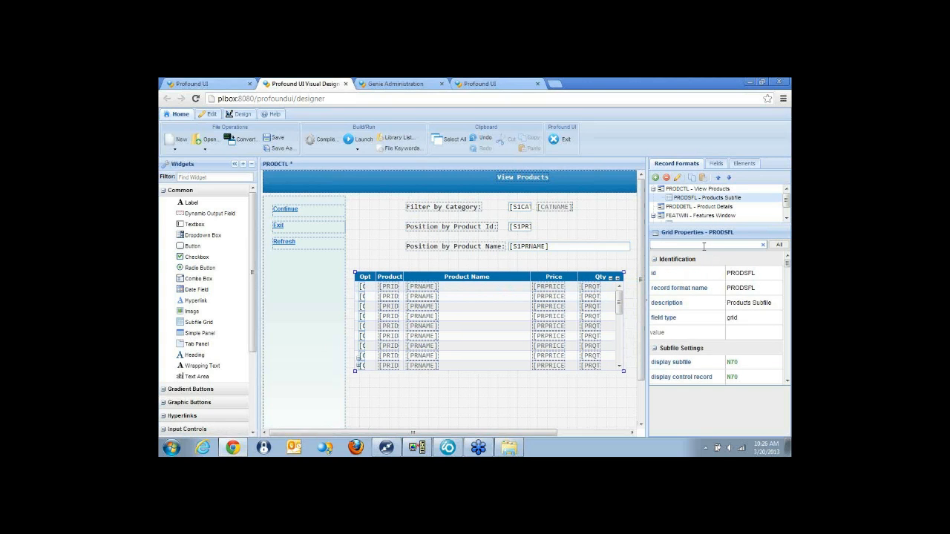
text(selec)
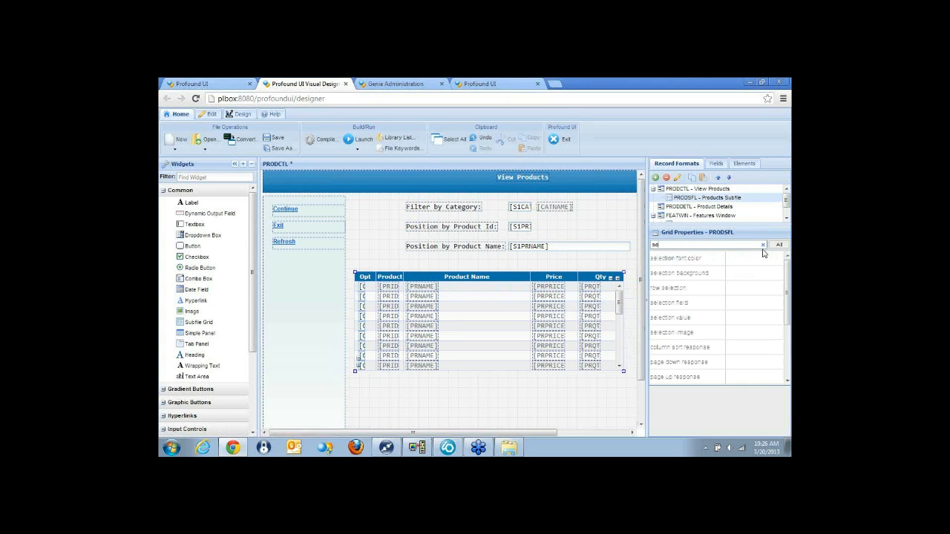
click(683, 288)
click(757, 290)
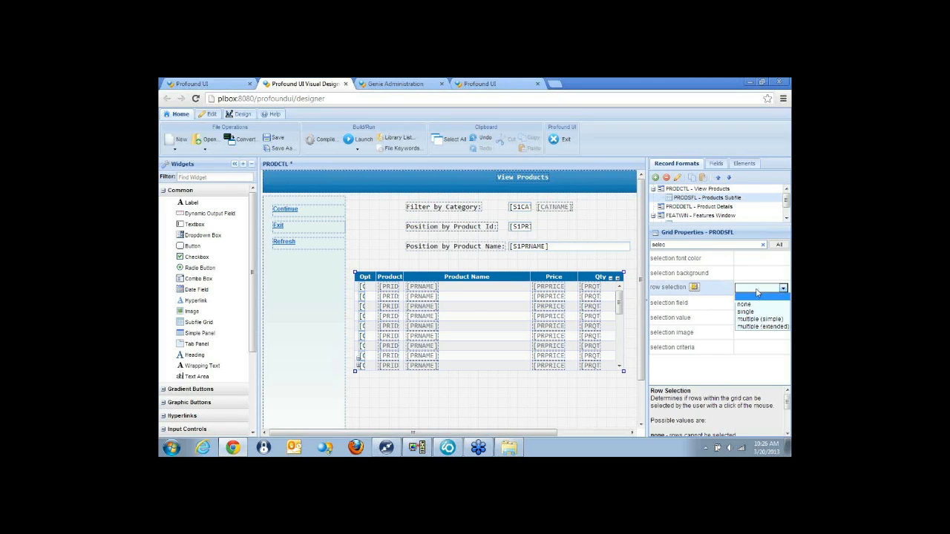
click(746, 312)
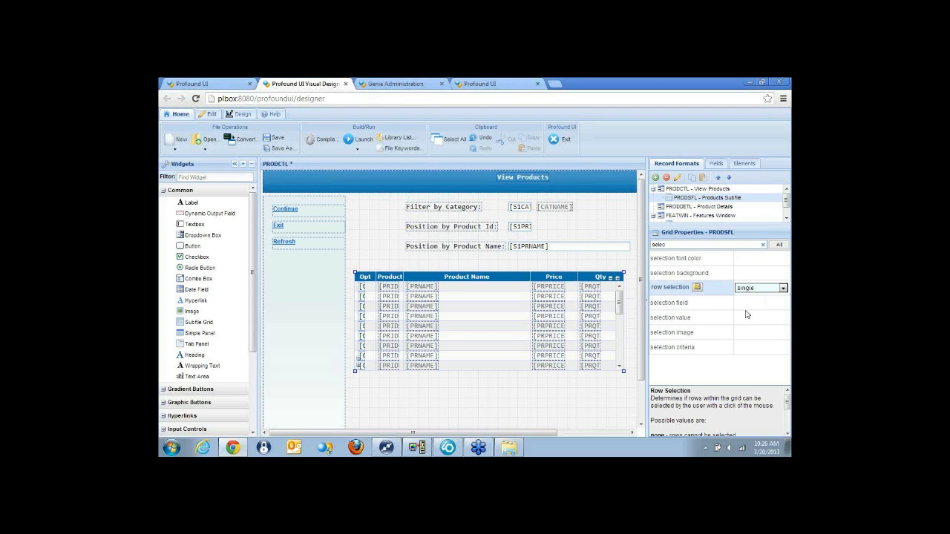
Bind the grid's selection field to the character field OPT with length 1 and set its selection value to 1.
click(701, 303)
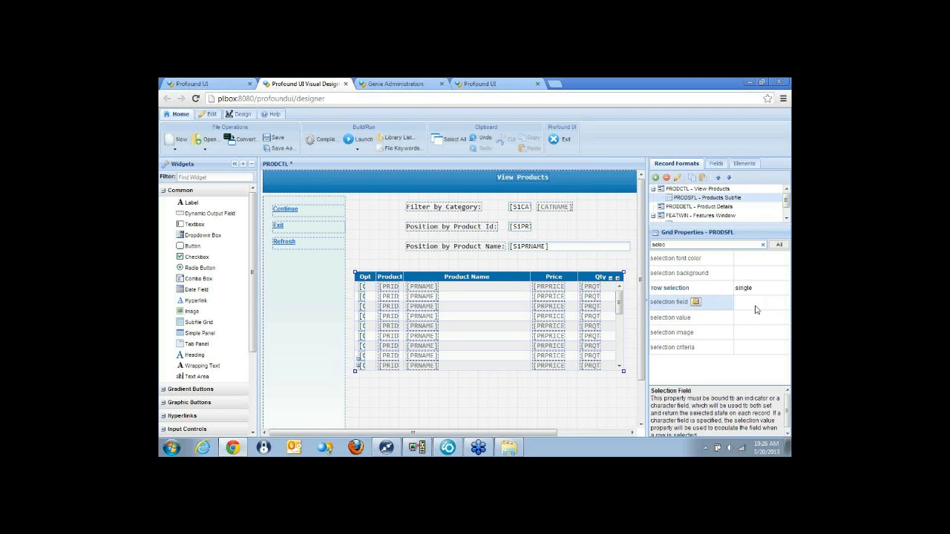
drag(601, 252, 490, 241)
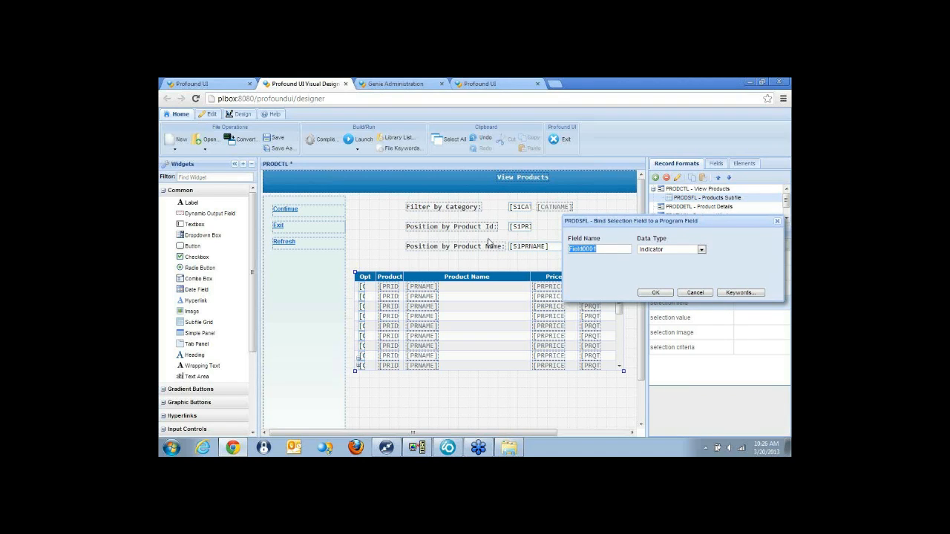
text(OPT)
click(586, 273)
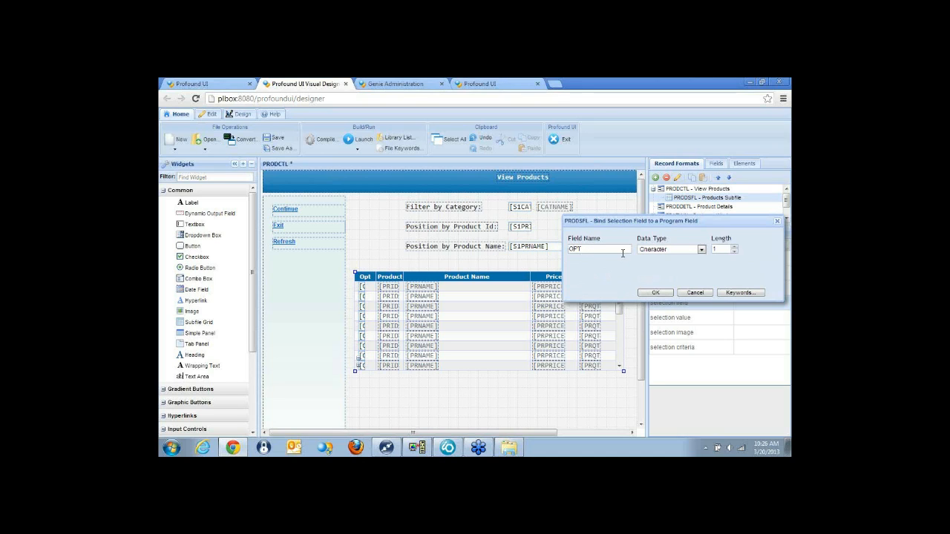
click(655, 294)
click(774, 318)
text(1)
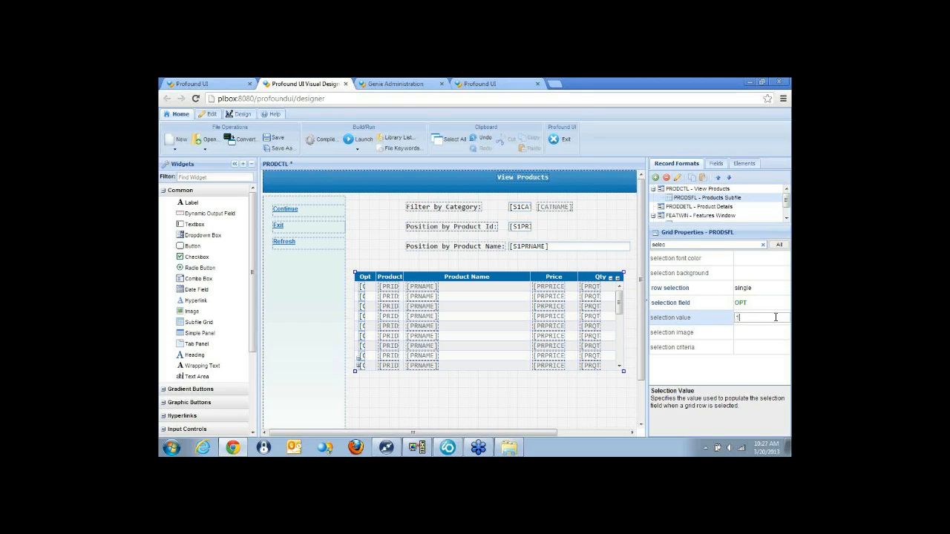
key(Return)
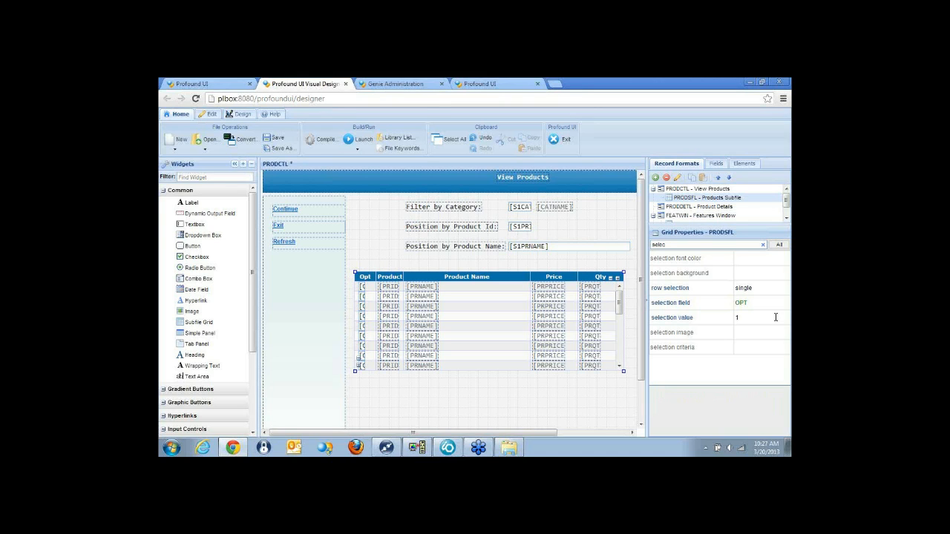
Remove the OPT textbox from the first column of the products grid, keeping the column itself.
click(361, 287)
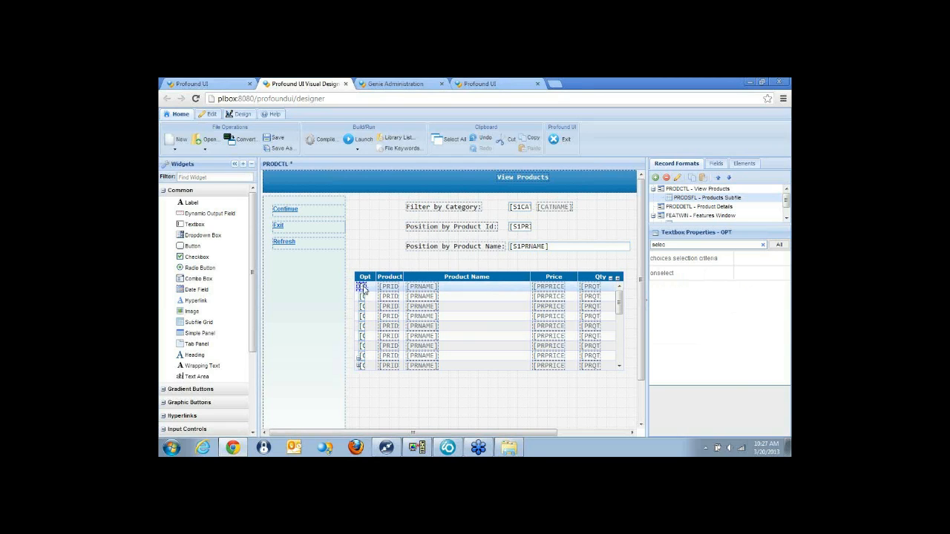
click(764, 246)
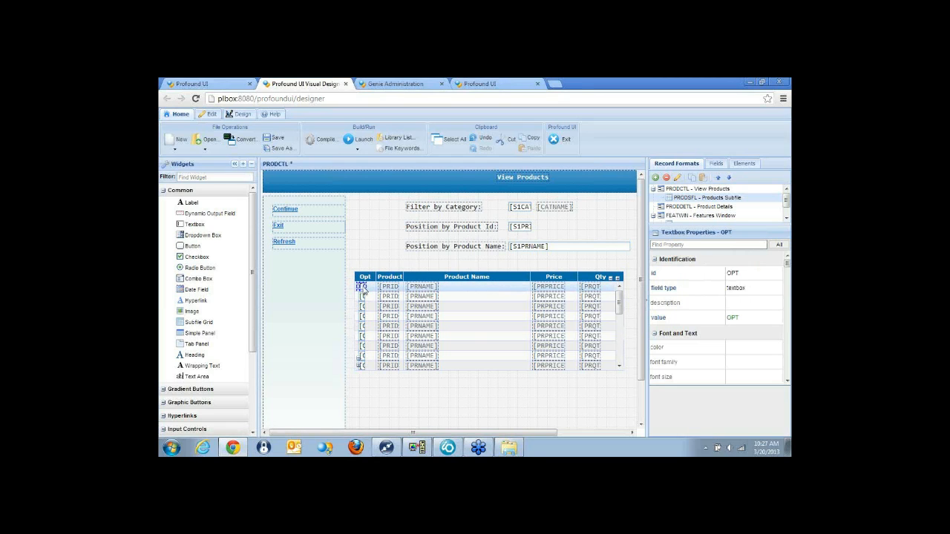
right_click(362, 287)
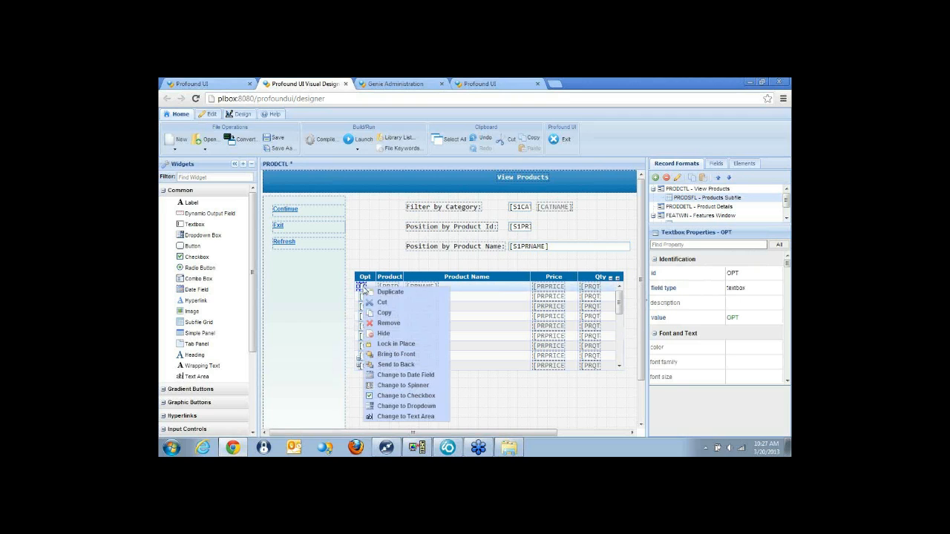
click(384, 323)
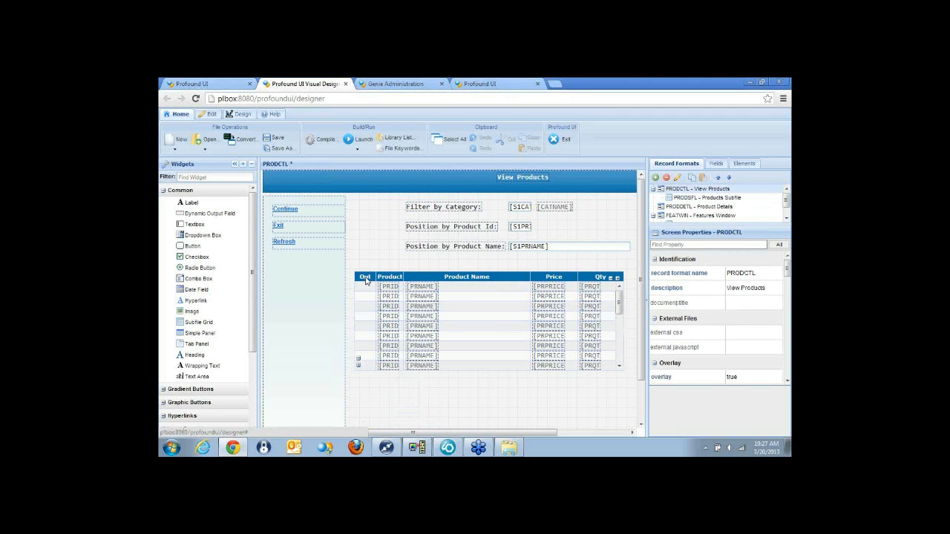
right_click(366, 281)
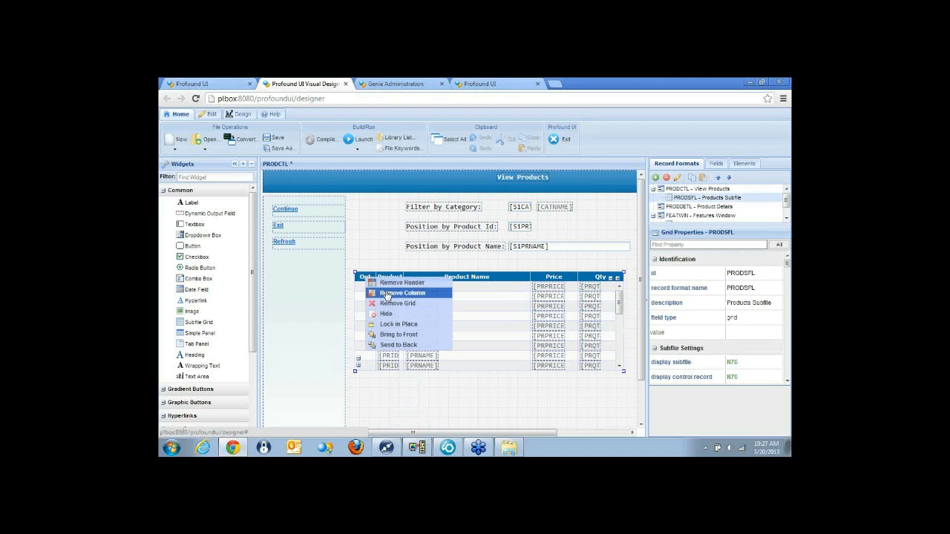
click(362, 290)
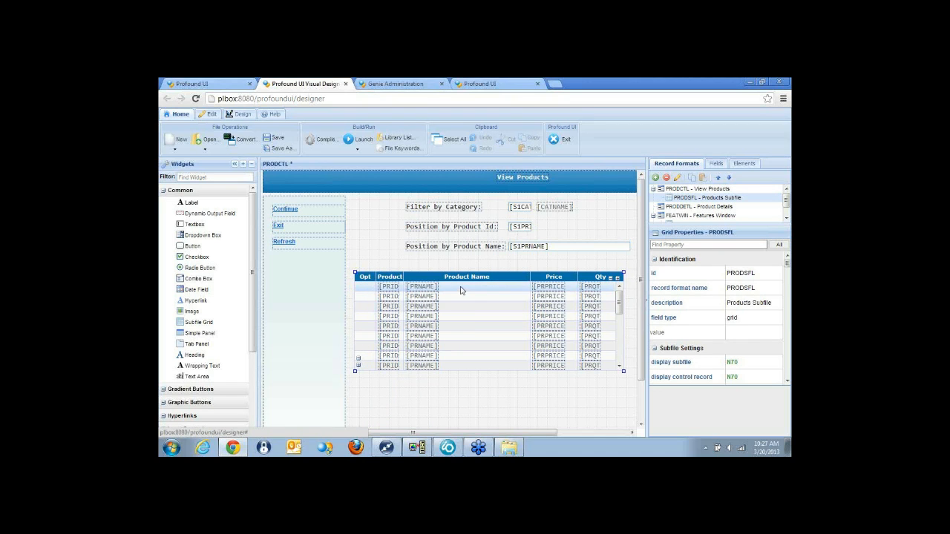
Retitle the grid's emptied Opt column Image and enlarge the column width and the row height to fit pictures.
drag(461, 292, 484, 293)
drag(377, 288, 355, 287)
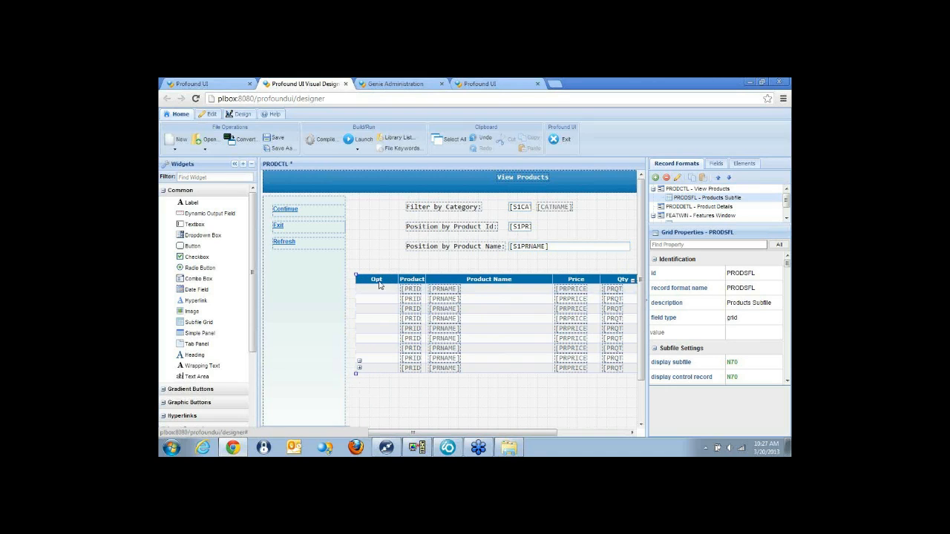
click(377, 280)
text(Image)
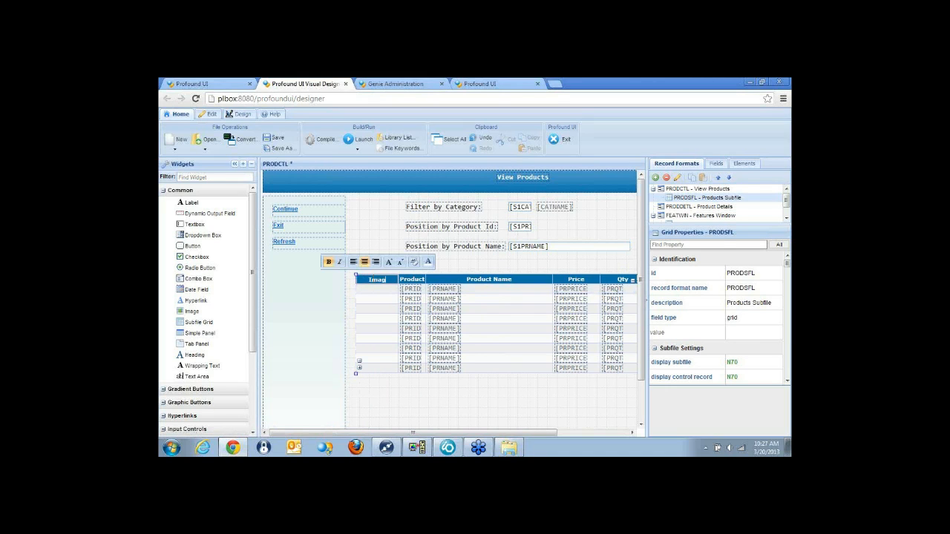
key(Return)
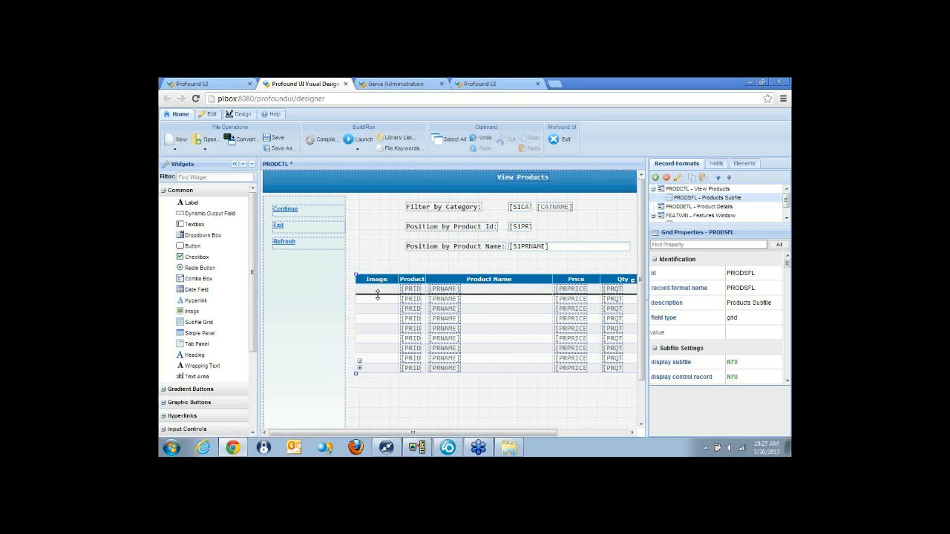
drag(378, 293, 377, 320)
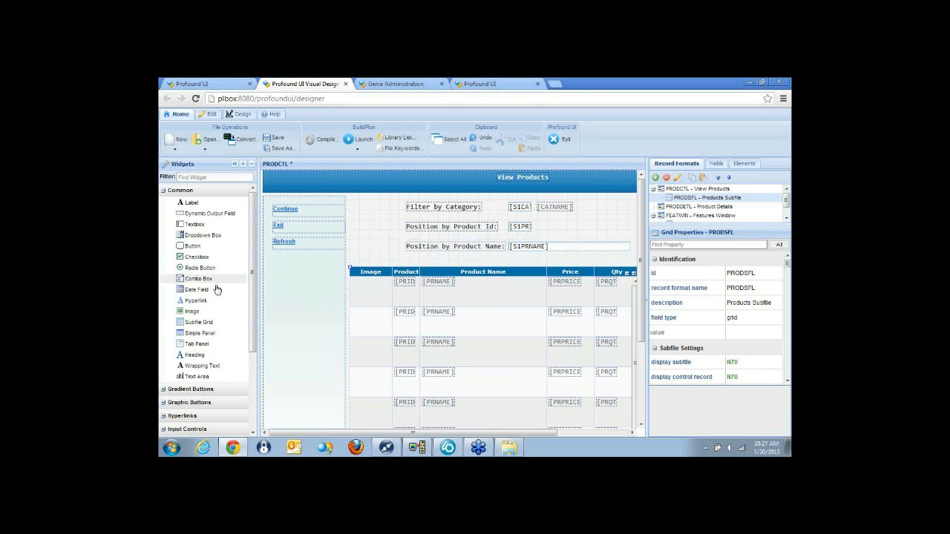
Place an image widget in the Image column and bind its image source to the character field PRIMAGE with length 60.
drag(191, 311, 371, 291)
click(685, 244)
text(image)
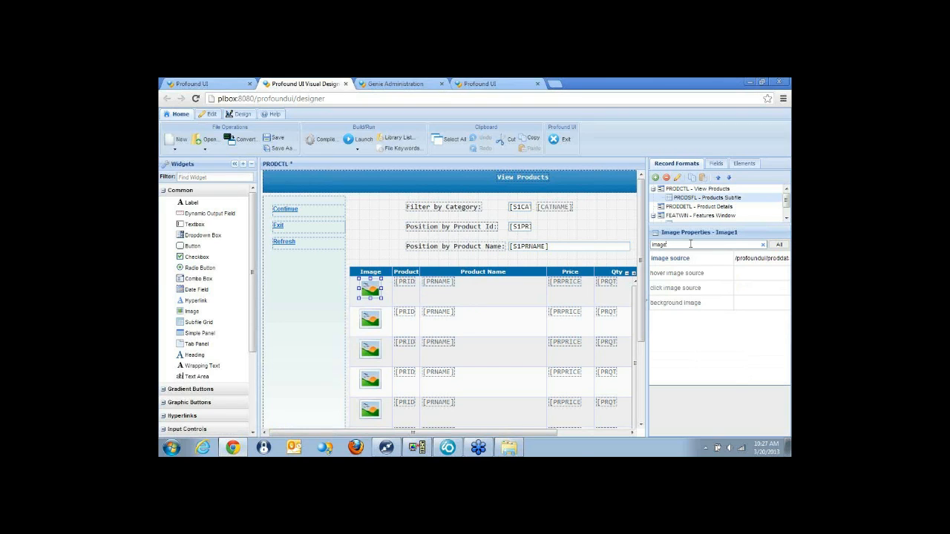
click(699, 257)
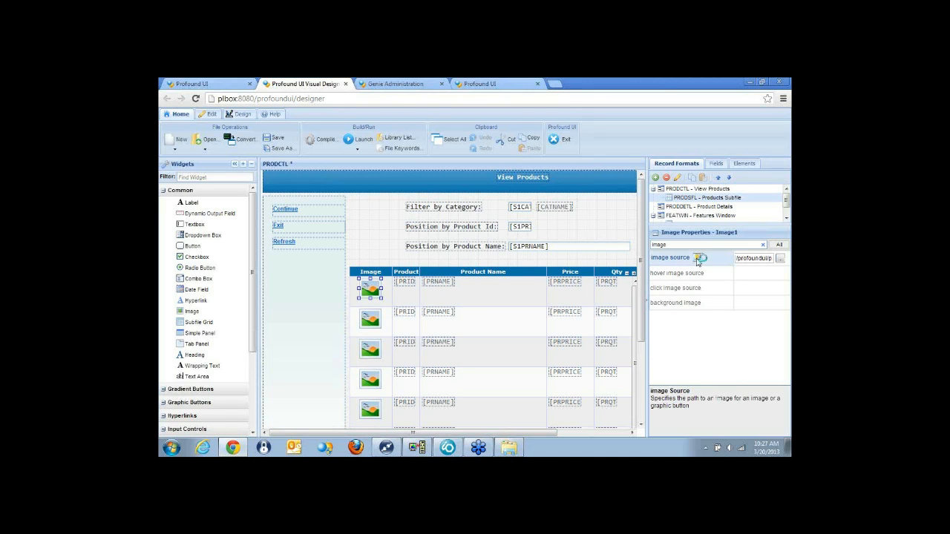
click(698, 257)
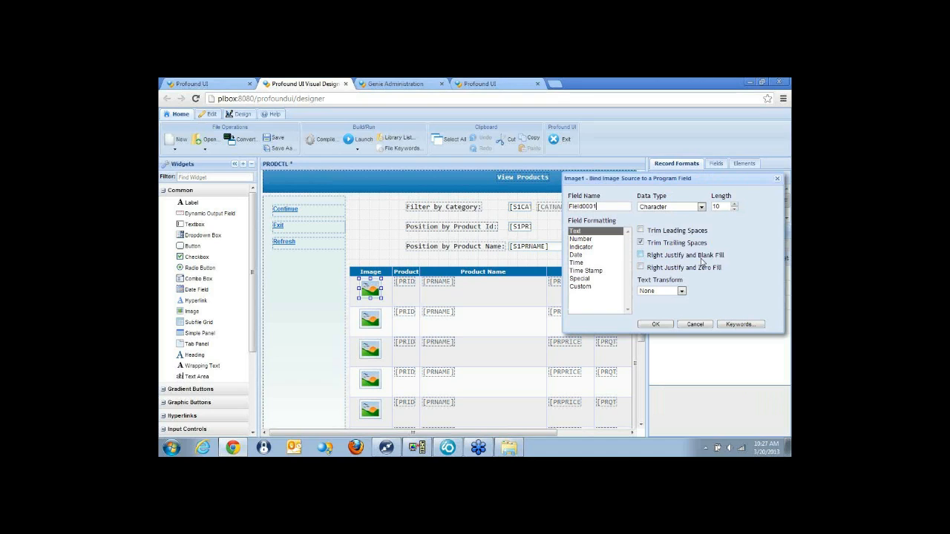
key(ctrl+a)
text(PRIMAGE)
drag(723, 207, 696, 203)
text(60)
click(658, 325)
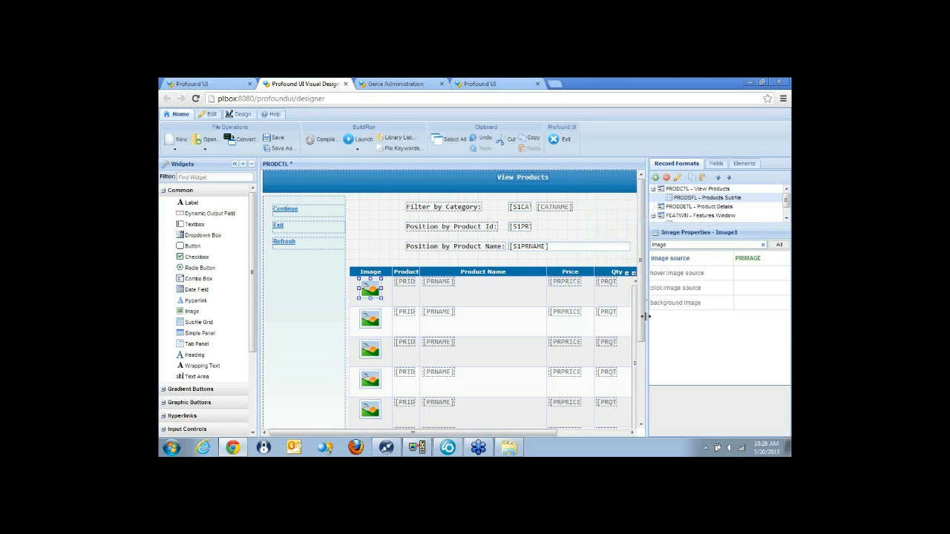
Shift the filter and position fields left to line up with the grid and remove the CATNAME output field.
drag(399, 199, 541, 251)
click(473, 208)
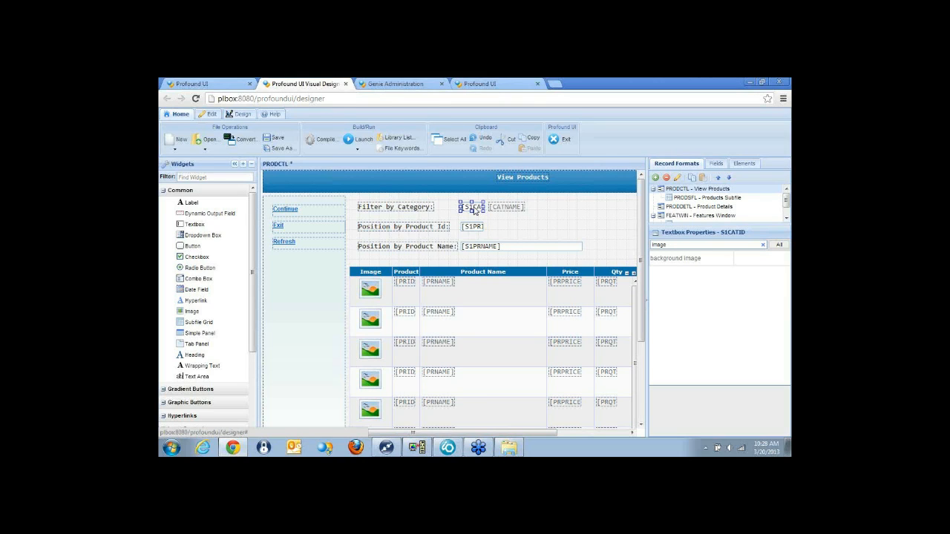
right_click(511, 208)
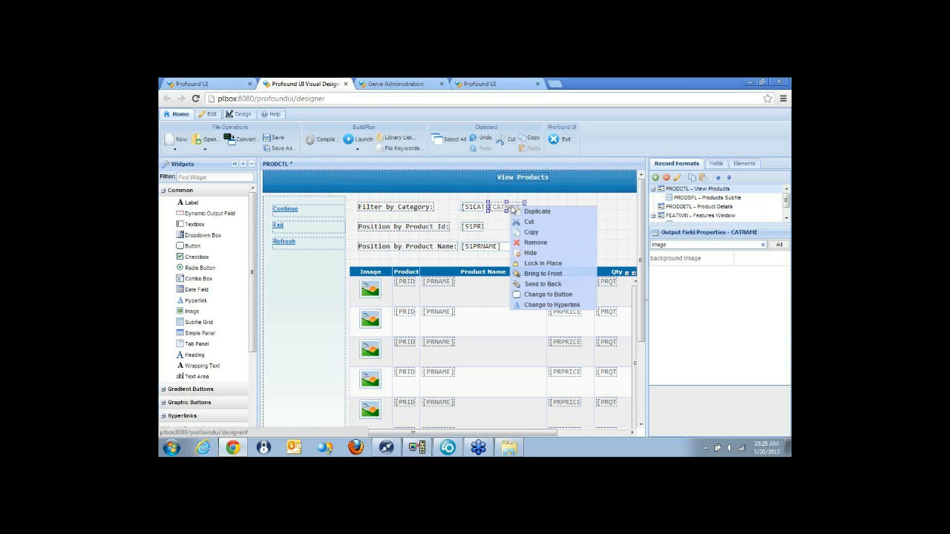
click(535, 243)
Widen the S1CATID category filter textbox to match the product name field and change it to a dropdown.
click(475, 208)
drag(485, 208, 583, 208)
right_click(558, 209)
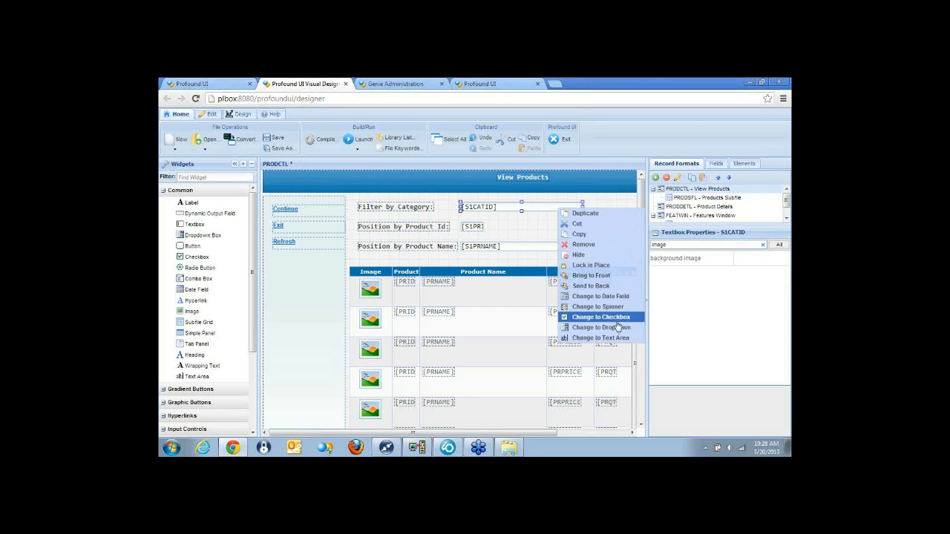
click(621, 328)
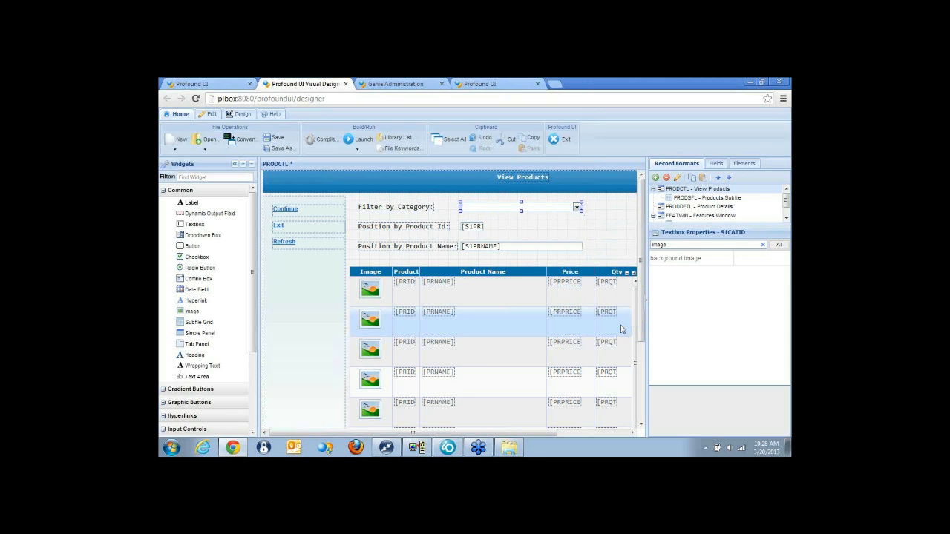
Set the category dropdown's choices database file to CATEGP.
click(763, 245)
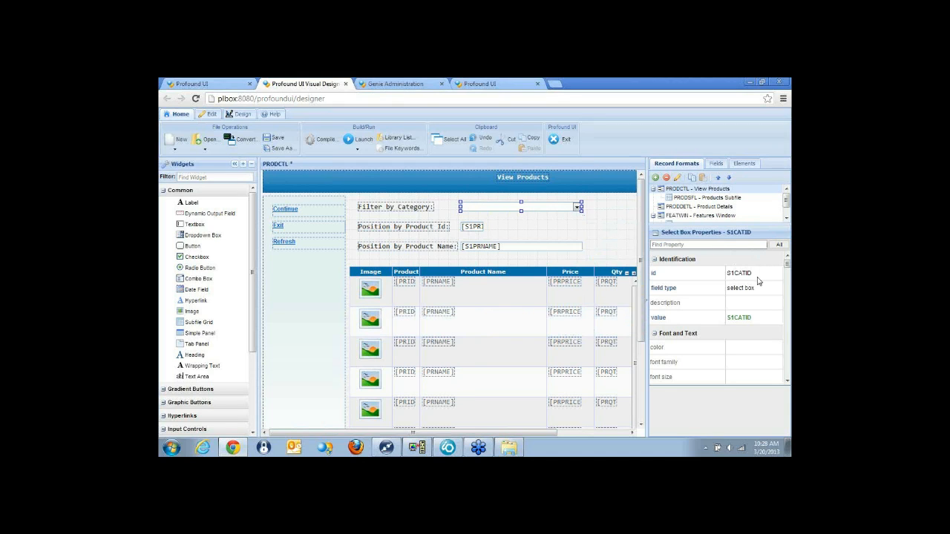
scroll(758, 278, down, 5)
scroll(757, 282, down, 3)
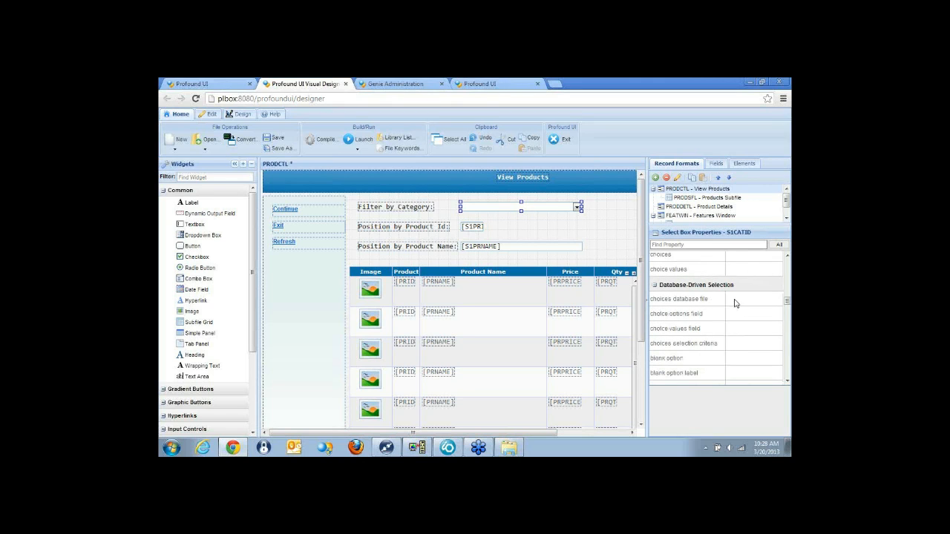
click(748, 299)
text(CATEGH)
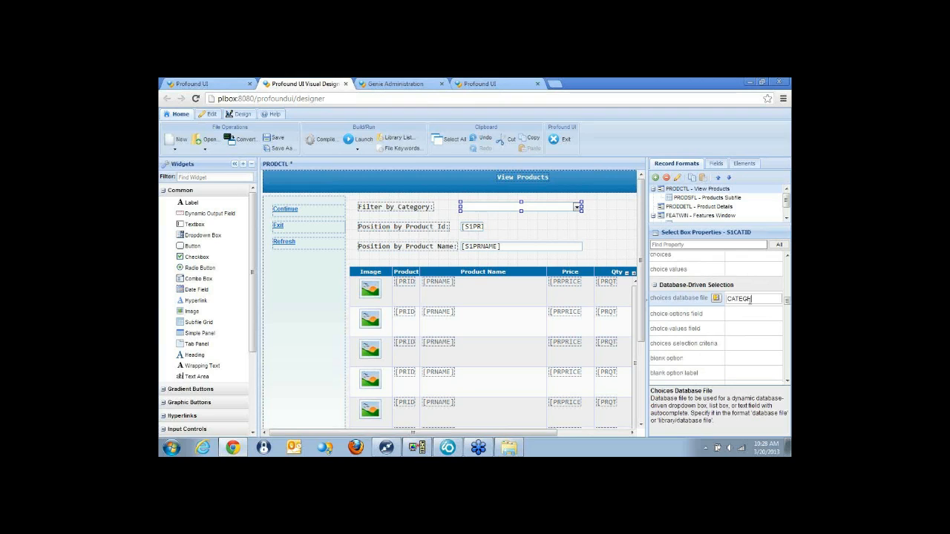
key(Return)
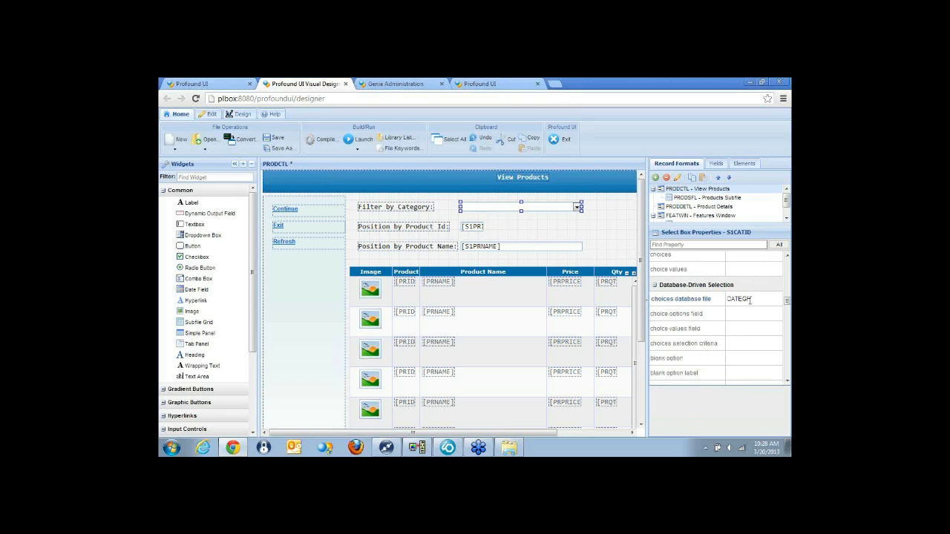
Set the category dropdown's choice options field to CATNAME and its choice values field to CATID, picked from the CATEGP fields.
click(744, 314)
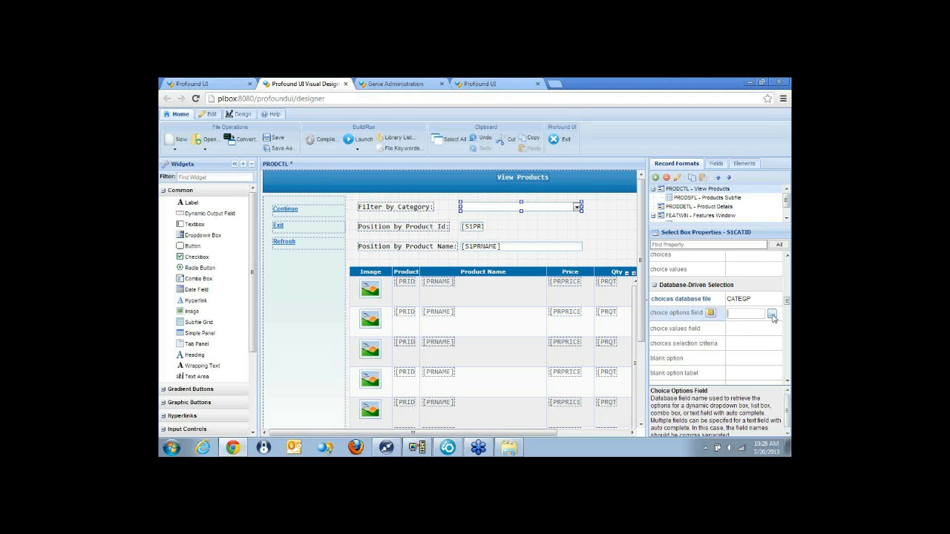
click(776, 315)
click(672, 317)
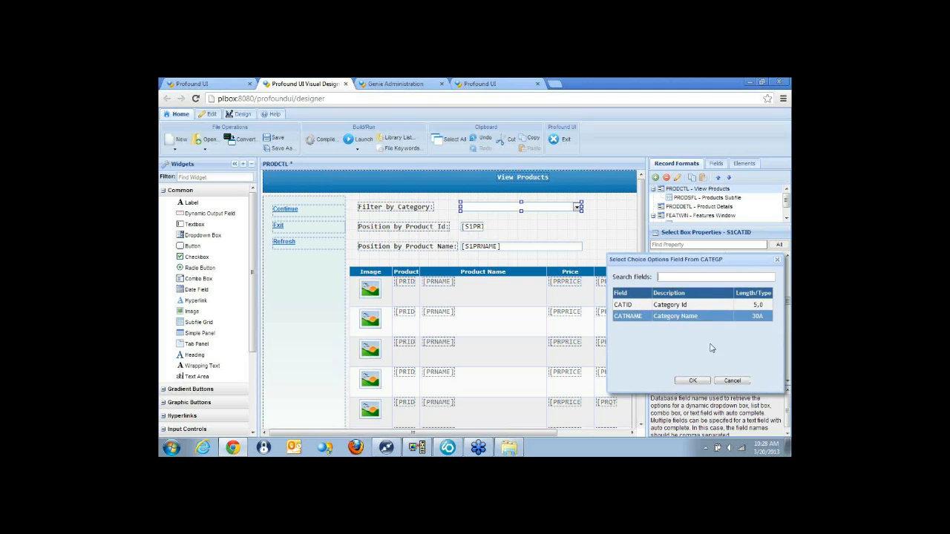
click(693, 382)
click(750, 329)
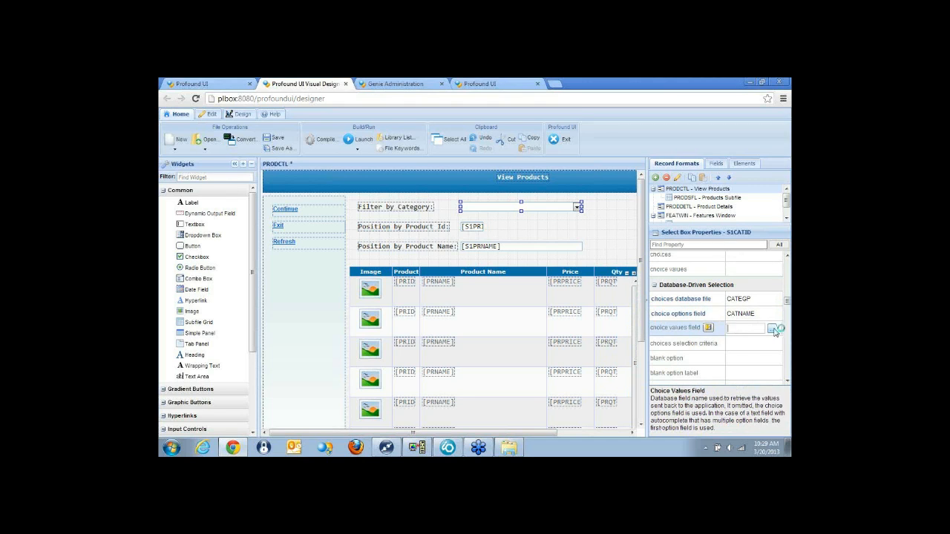
click(775, 330)
click(680, 321)
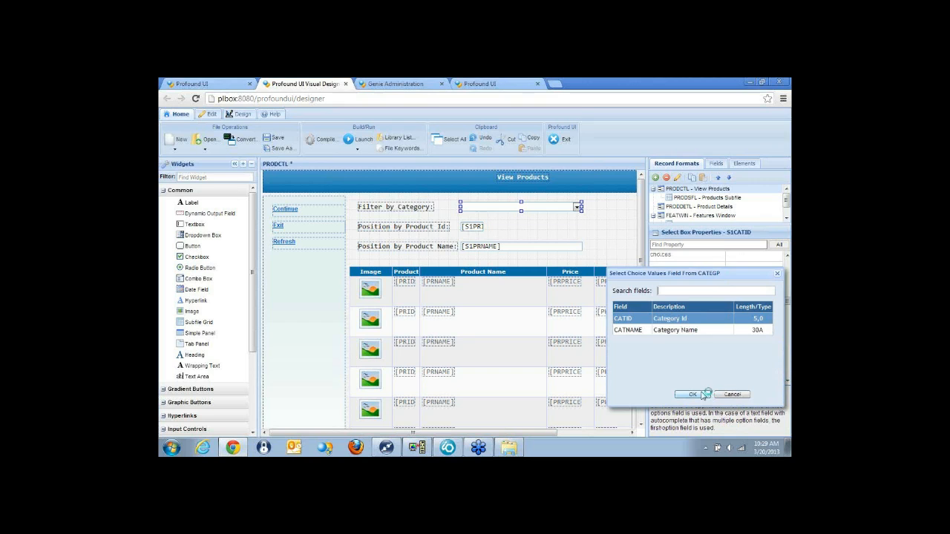
click(693, 395)
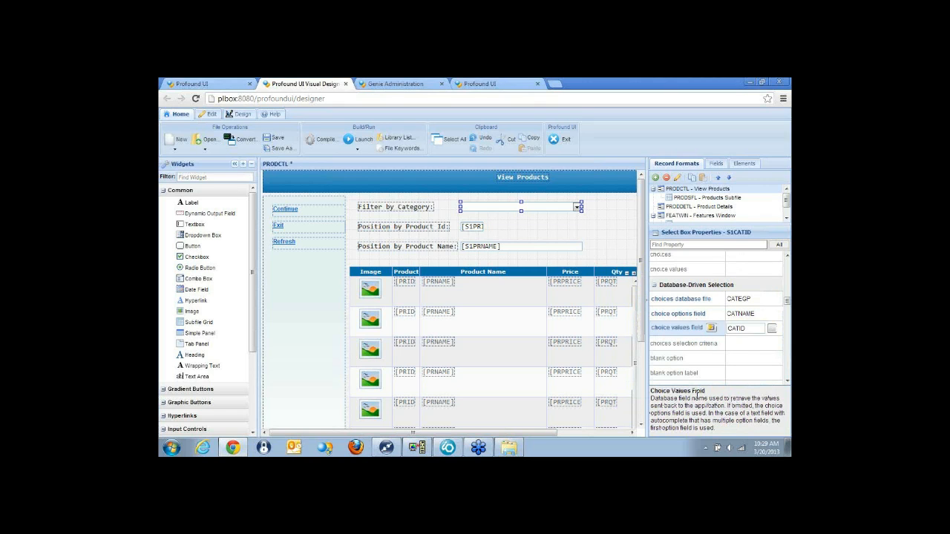
Make the category dropdown and the product ID and product name position fields the same width.
drag(598, 255, 471, 202)
right_click(550, 246)
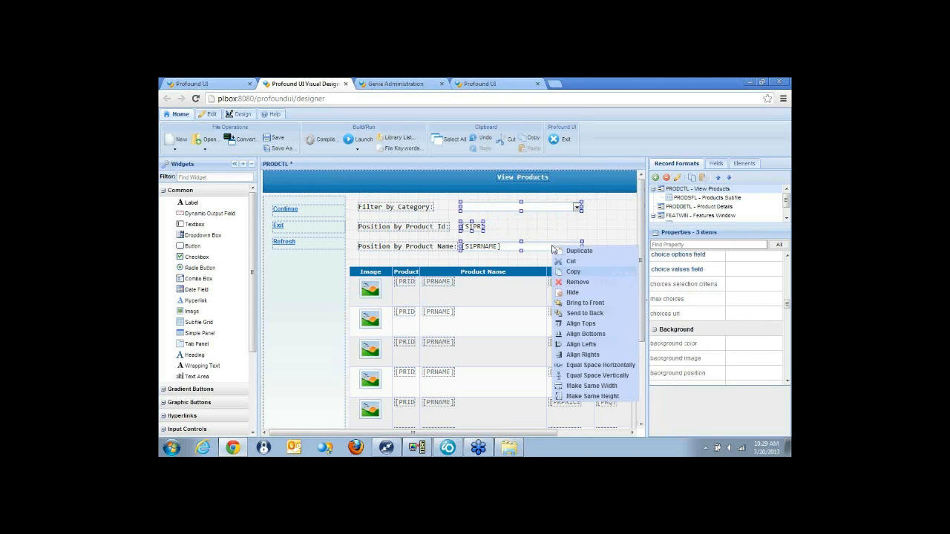
click(613, 387)
click(613, 241)
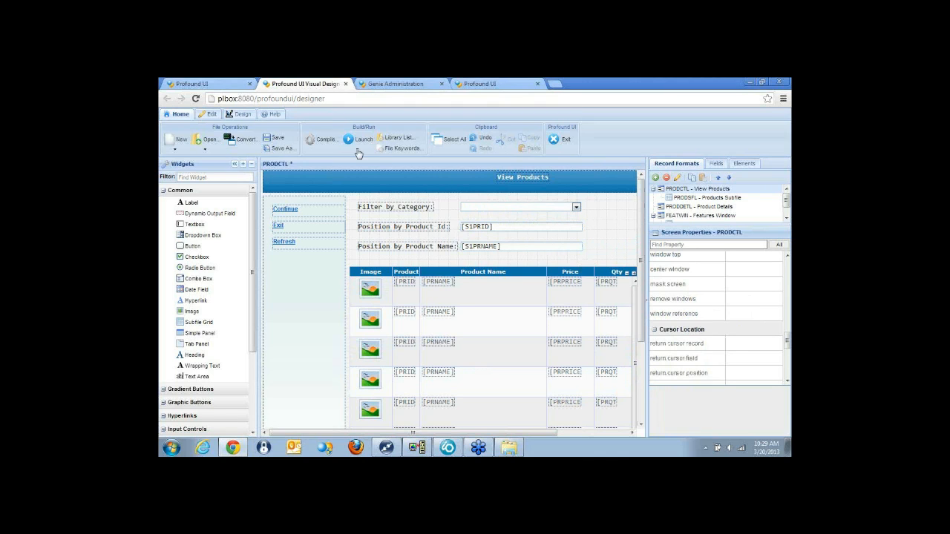
In the running Genie session, leave the product features and details and open View Products and Features (Enhancements with RPG OA).
click(484, 83)
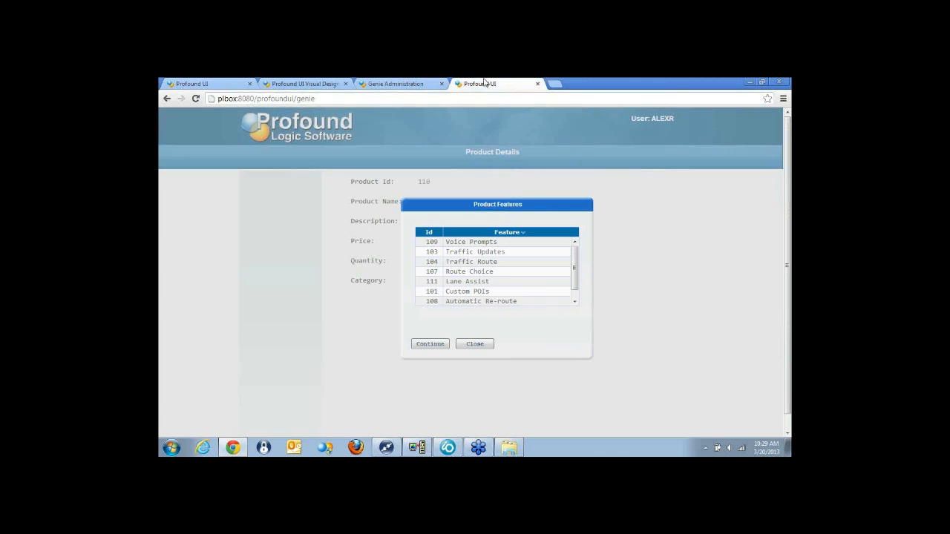
click(484, 345)
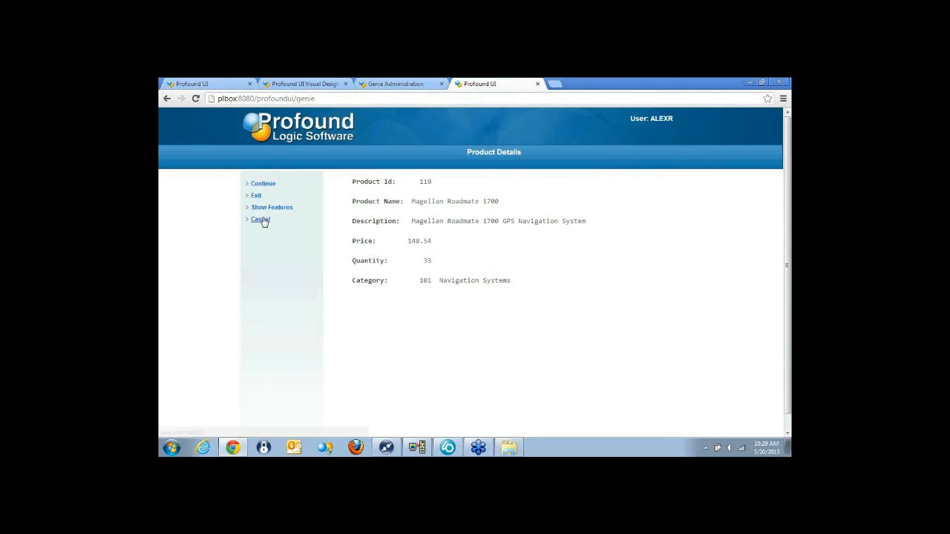
click(261, 220)
click(256, 195)
click(493, 220)
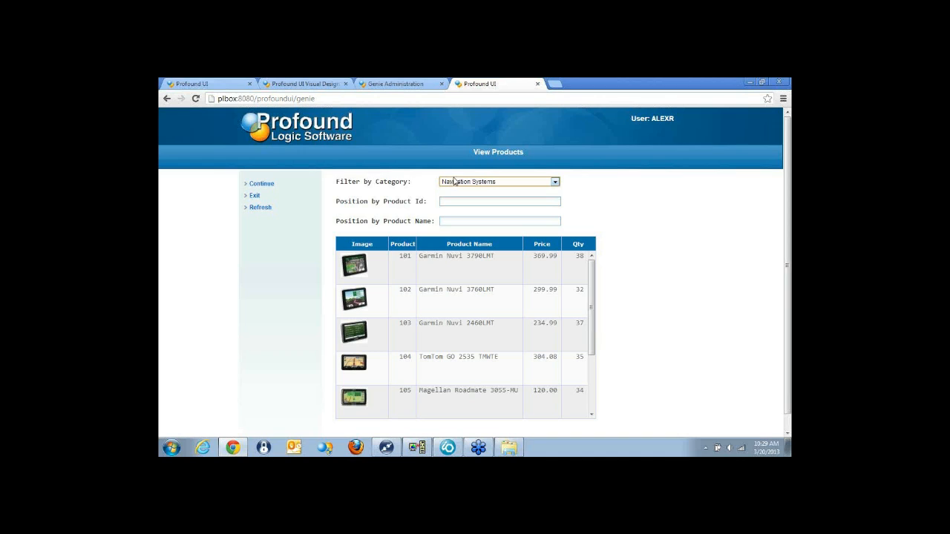
Examine the category choices in the filter dropdown and the product images in the grid.
click(486, 185)
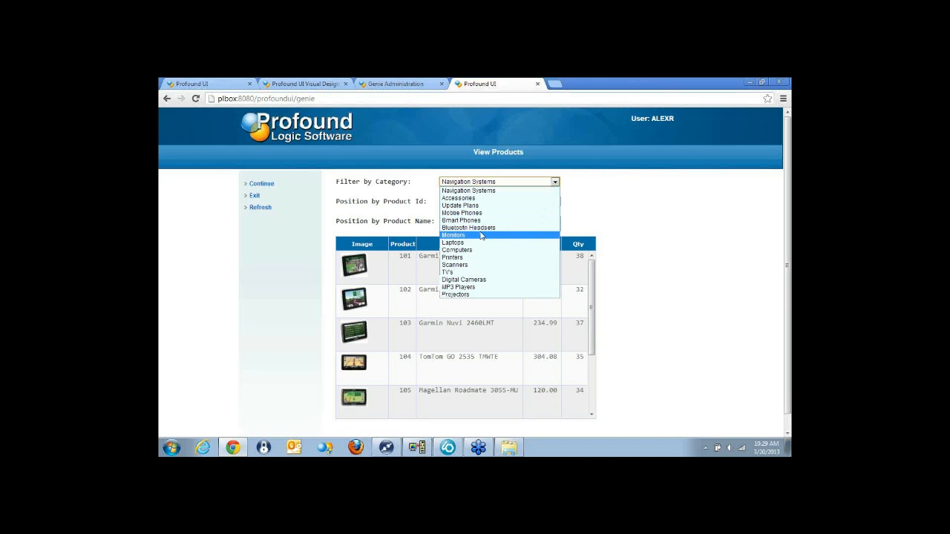
click(515, 188)
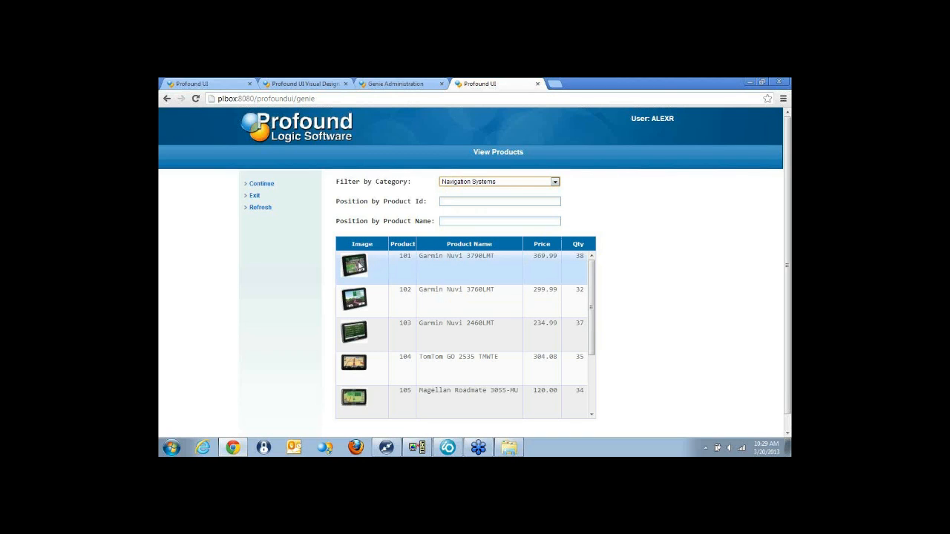
drag(591, 314, 596, 282)
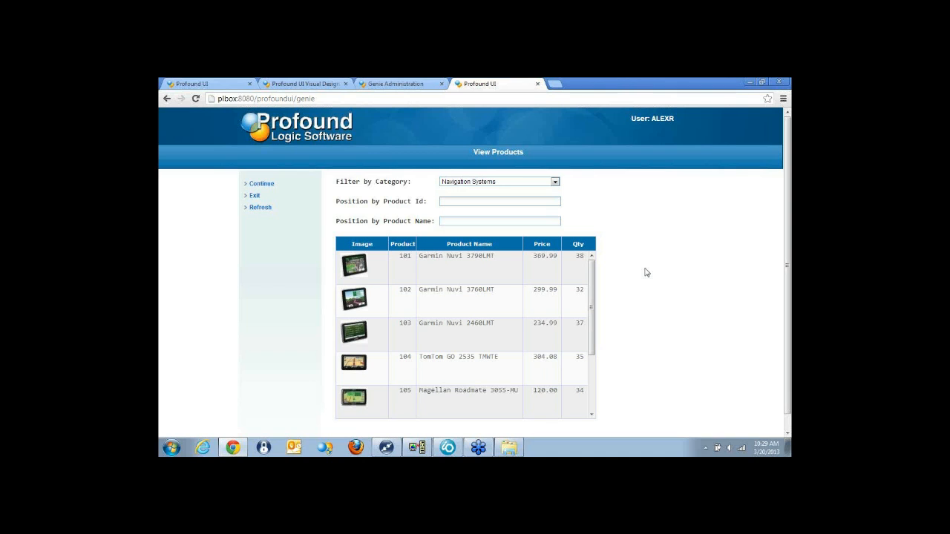
Return to the Visual Designer and add a new subfile grid on the View Products screen, beside the products grid's Qty column.
click(296, 84)
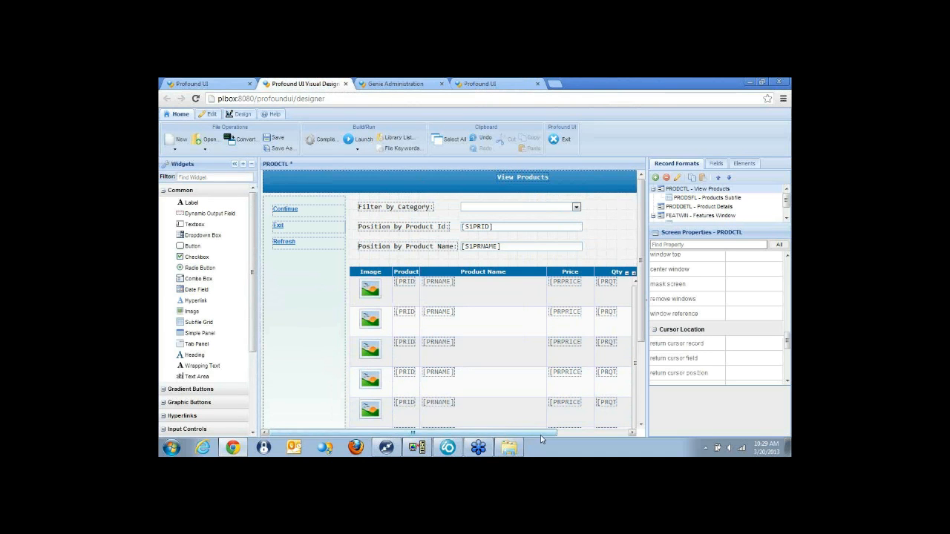
drag(542, 434, 626, 433)
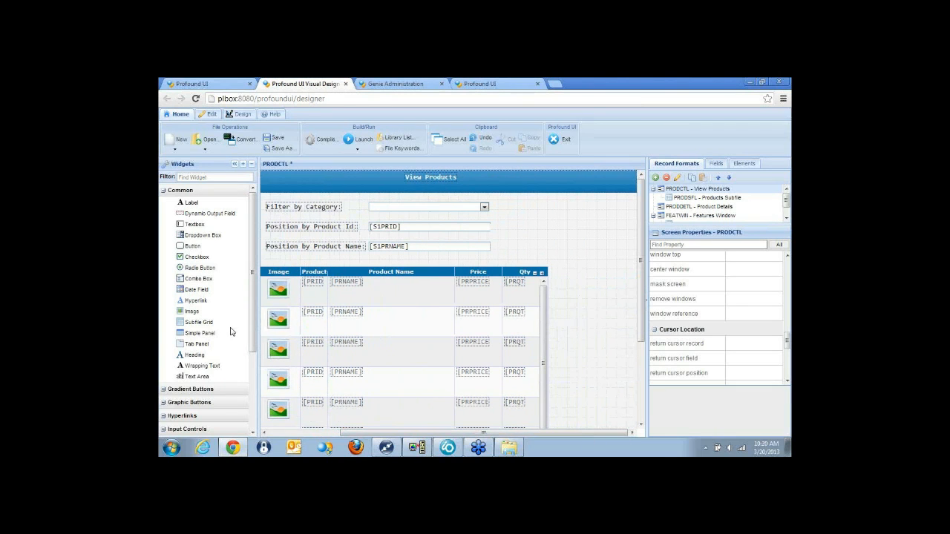
scroll(231, 332, down, 3)
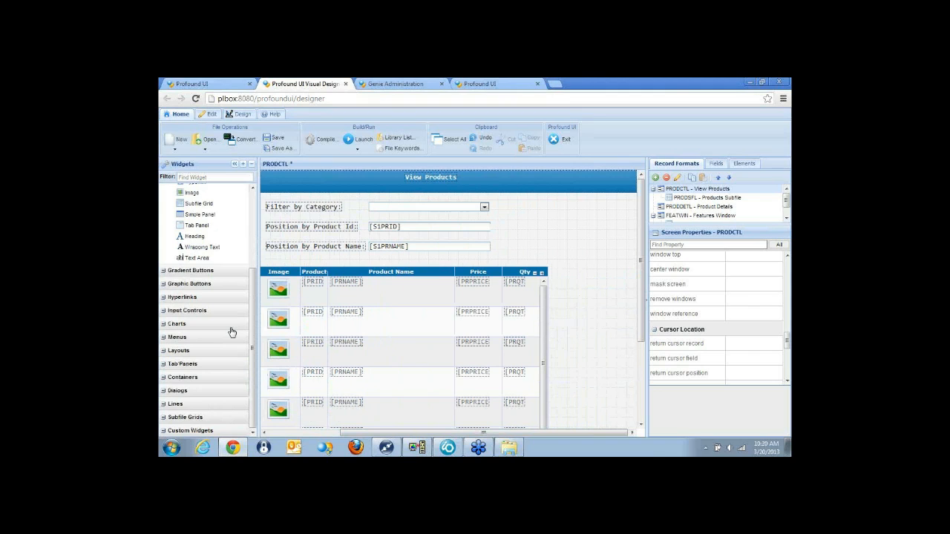
click(164, 419)
scroll(171, 415, down, 3)
drag(182, 421, 549, 309)
drag(562, 307, 657, 300)
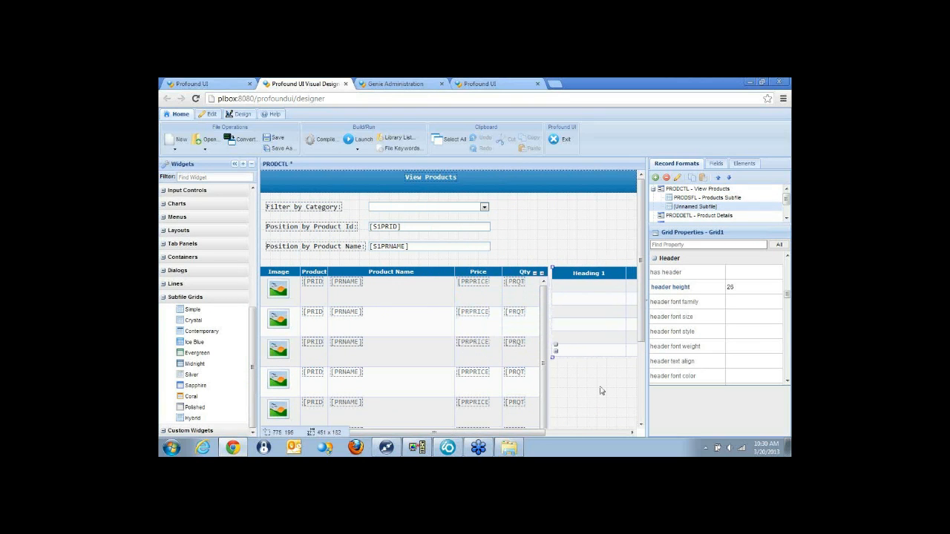
drag(537, 438, 615, 438)
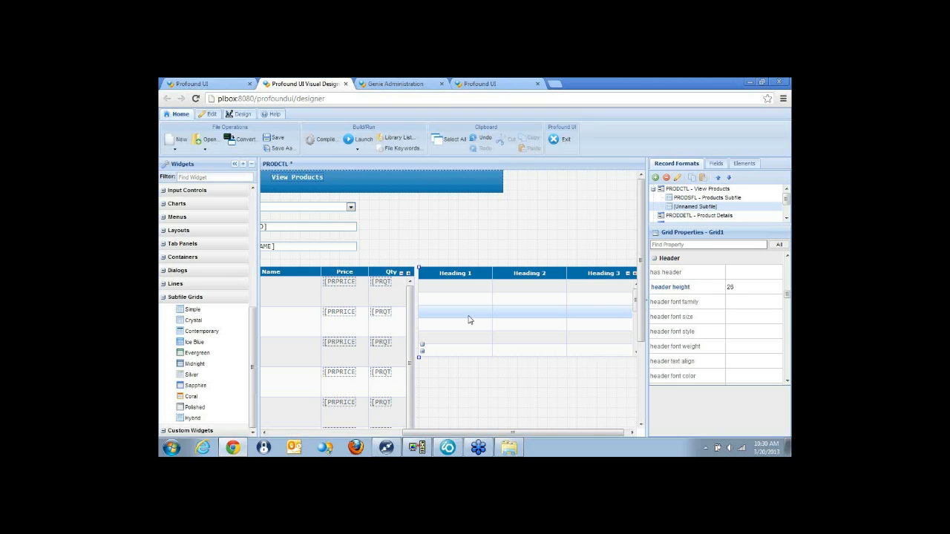
Switch to Rational Developer for i and examine the LoadCompare subroutine in INQ04R.RPGLE.
click(450, 448)
click(338, 121)
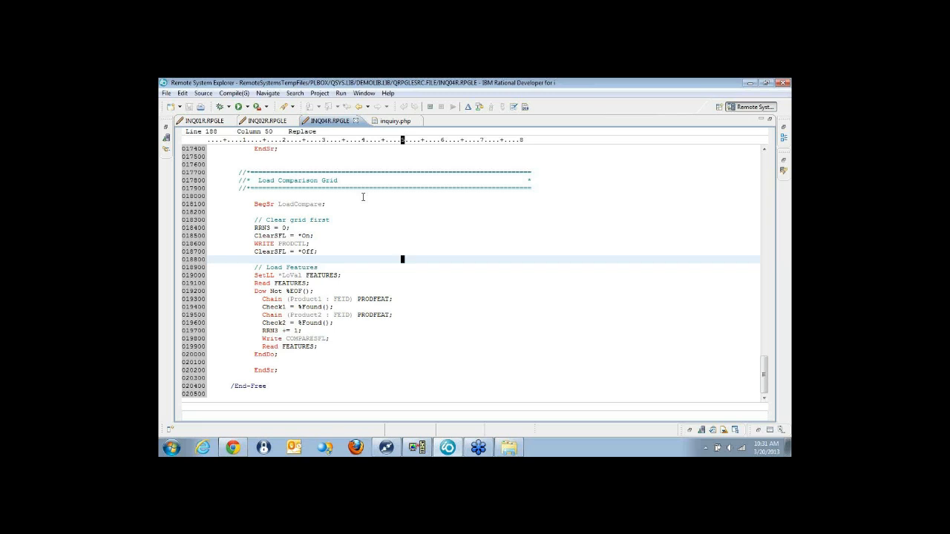
Return to the Genie session in Chrome, exit the product list and open View Products and Features (Drag to Compare with RPG OA).
mouse_move(233, 448)
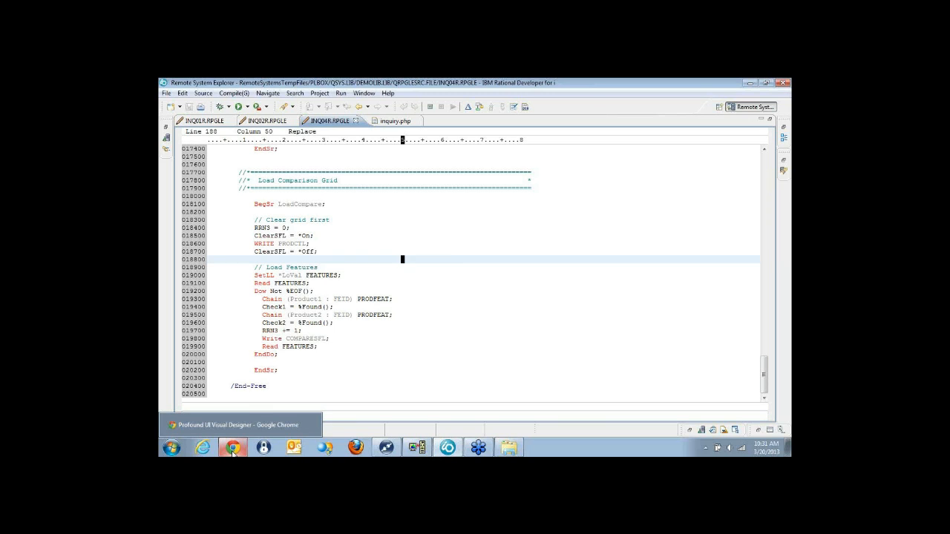
click(233, 448)
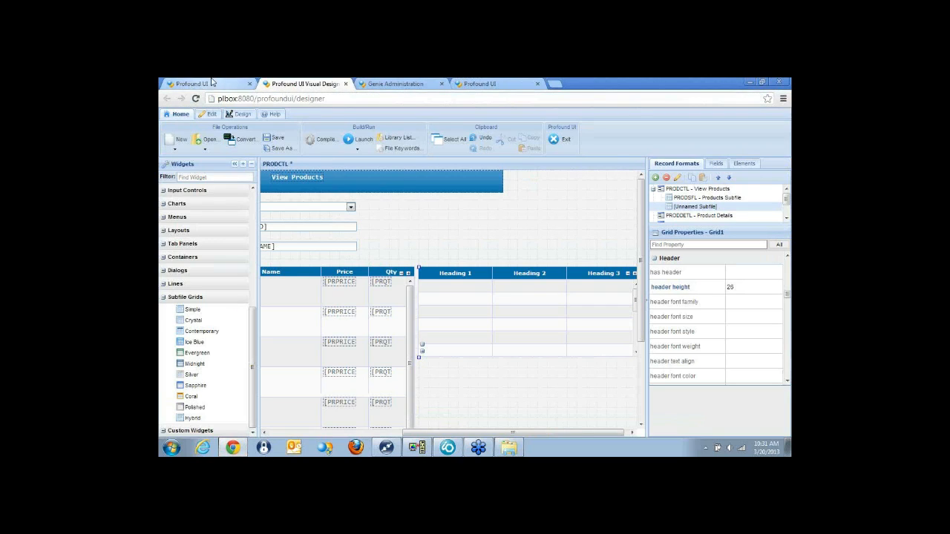
click(212, 83)
click(522, 83)
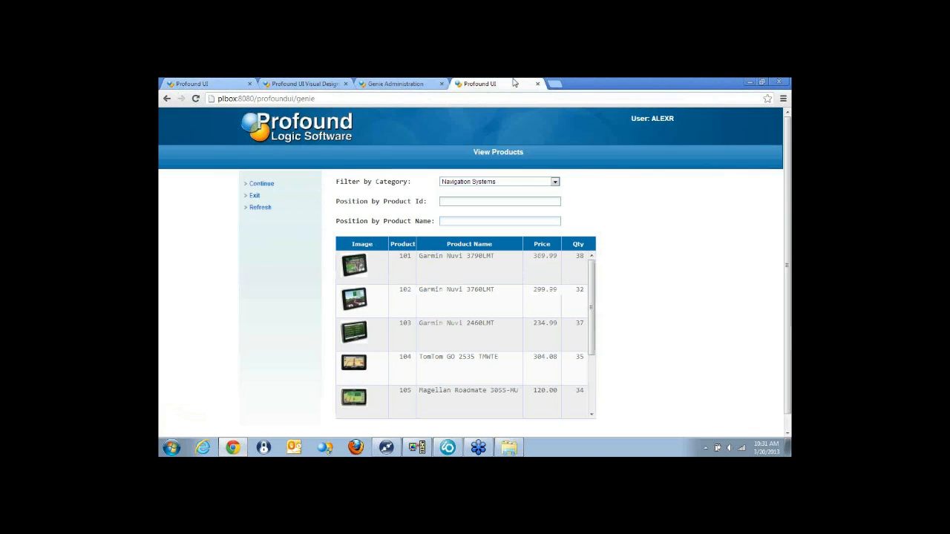
click(254, 196)
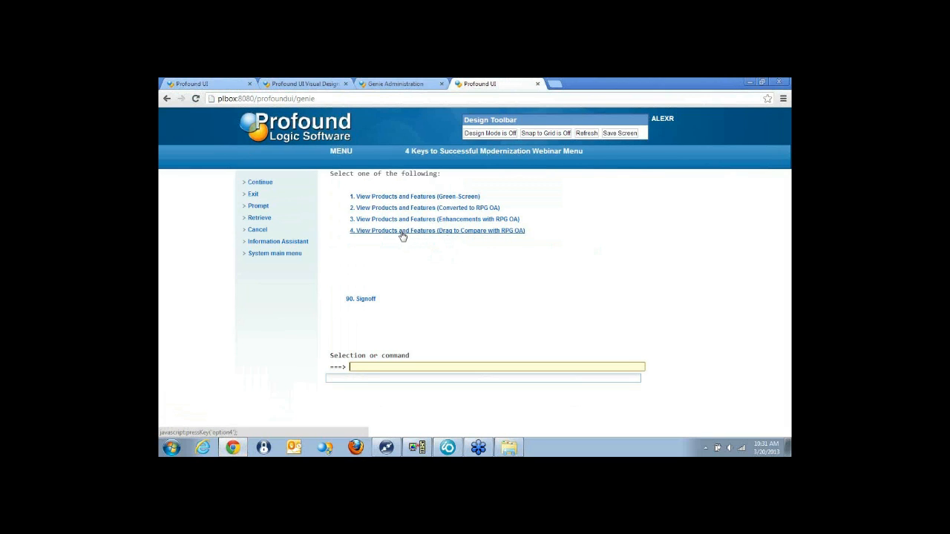
click(401, 231)
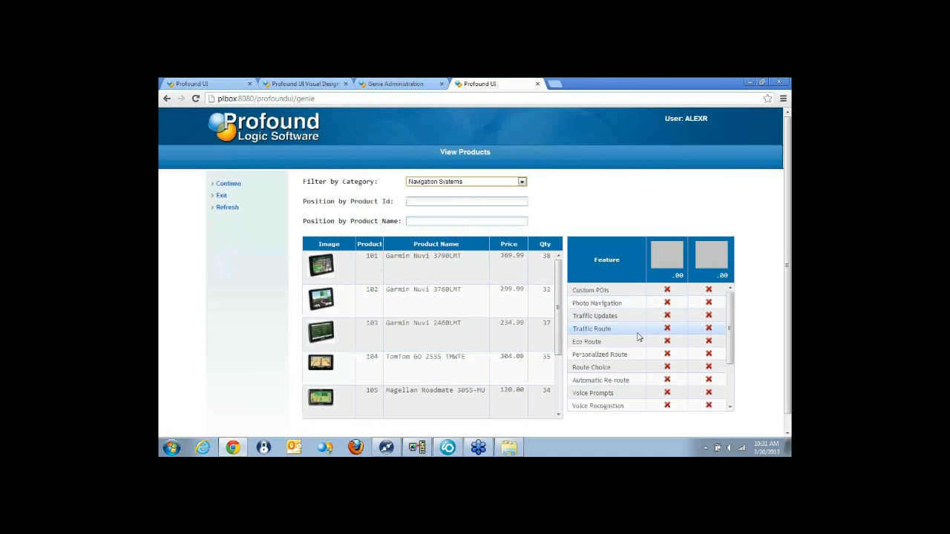
Move products 102 and 115 from the product grid into the two comparison slots and review their feature comparison.
drag(352, 299, 605, 276)
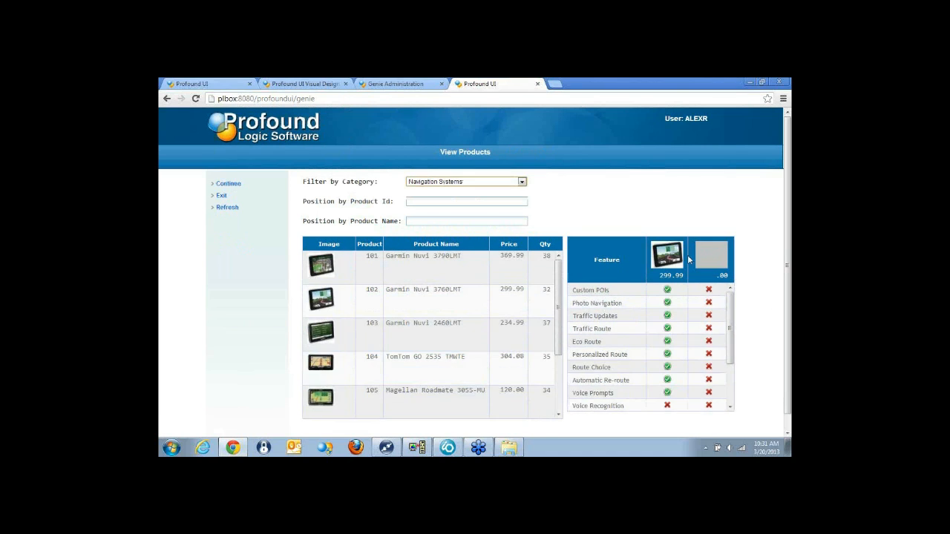
scroll(556, 328, down, 5)
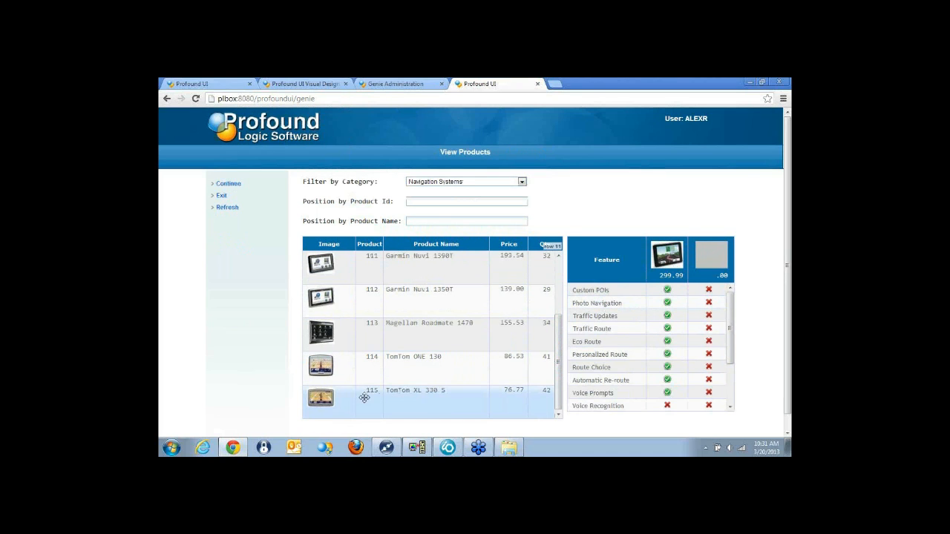
drag(351, 400, 742, 250)
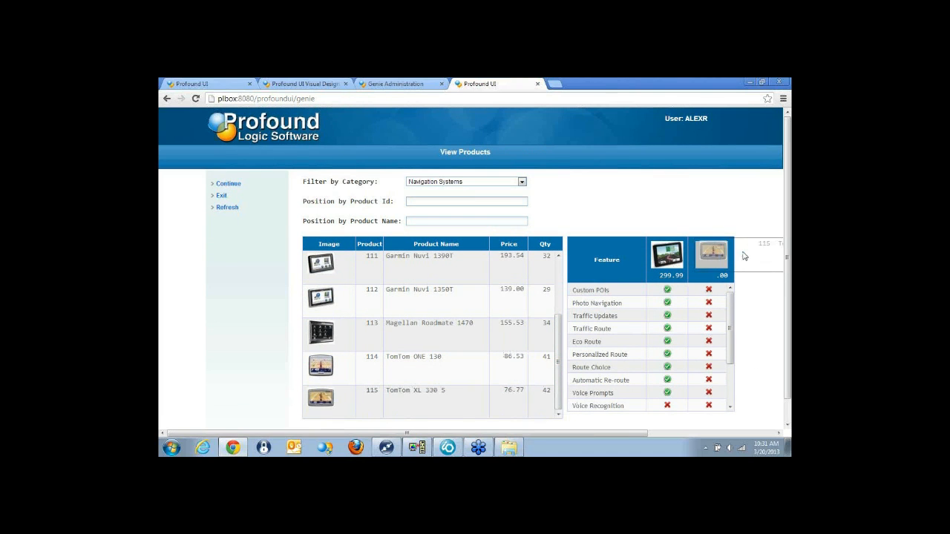
mouse_move(732, 318)
mouse_down()
mouse_move(730, 357)
mouse_move(735, 308)
mouse_up()
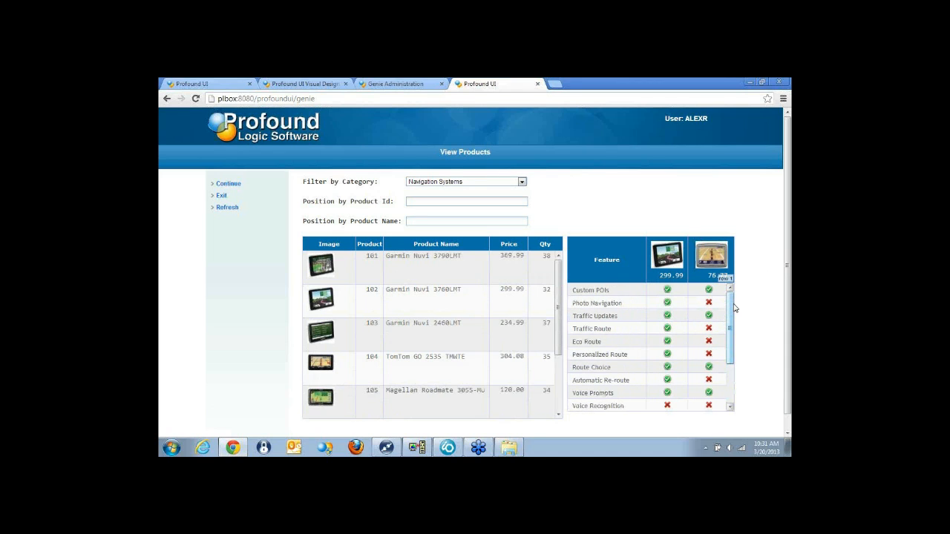